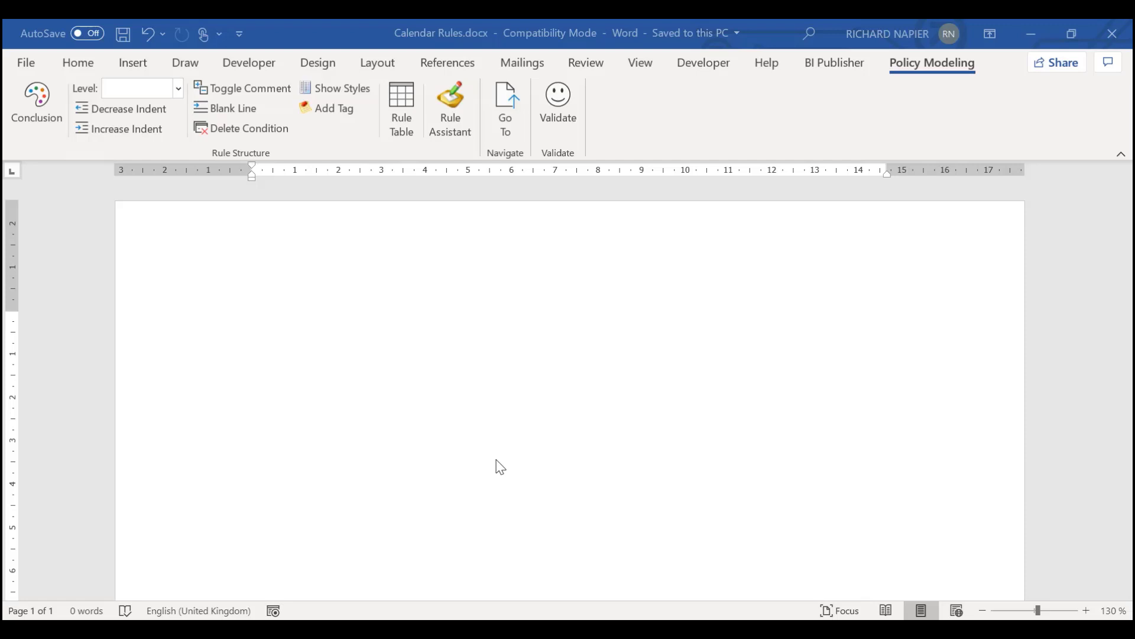
Step: Write the rule "the paid benefit amount = the number of children * the benefit rate at n-1" and style it as a conclusion
{"action": "left_click", "coordinate": [441, 328]}
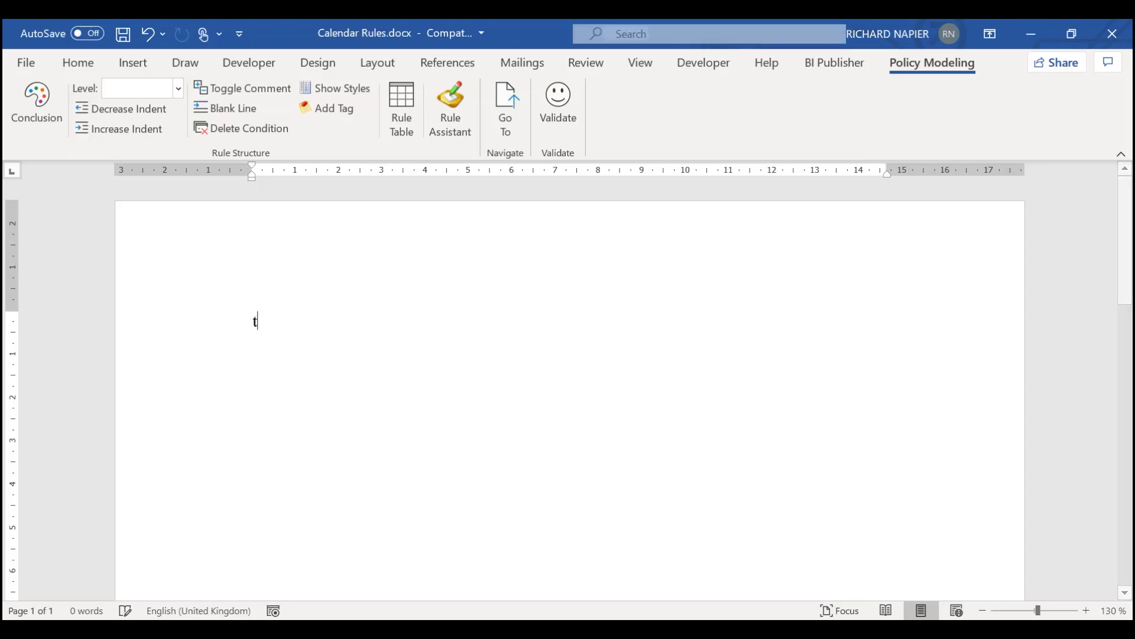
{"action": "type", "text": "the paid"}
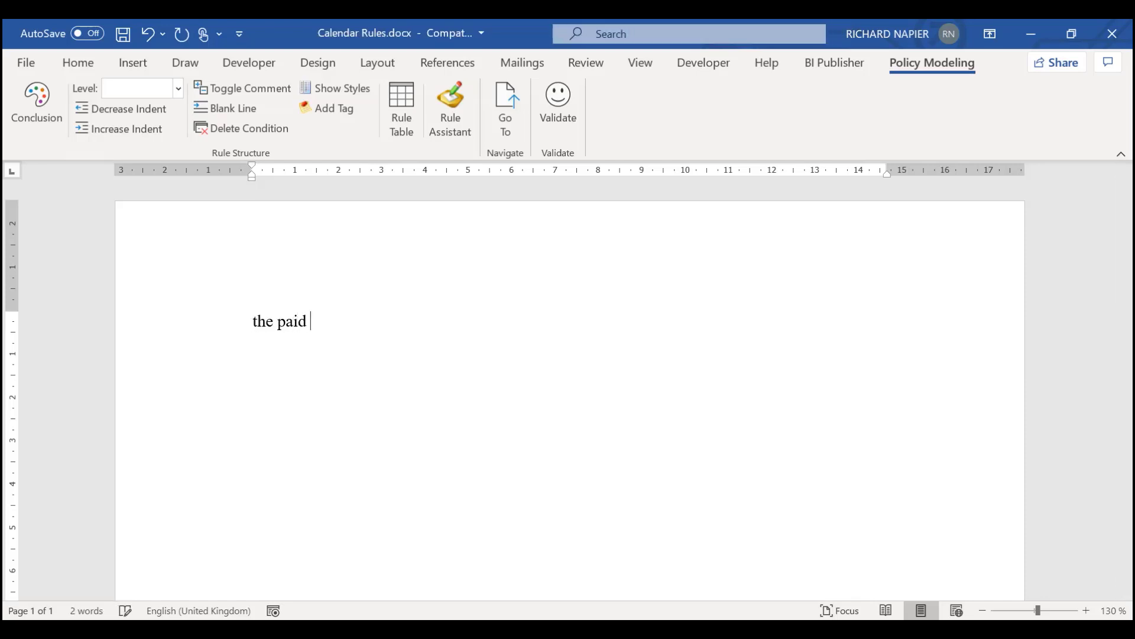
{"action": "type", "text": " benefit amount "}
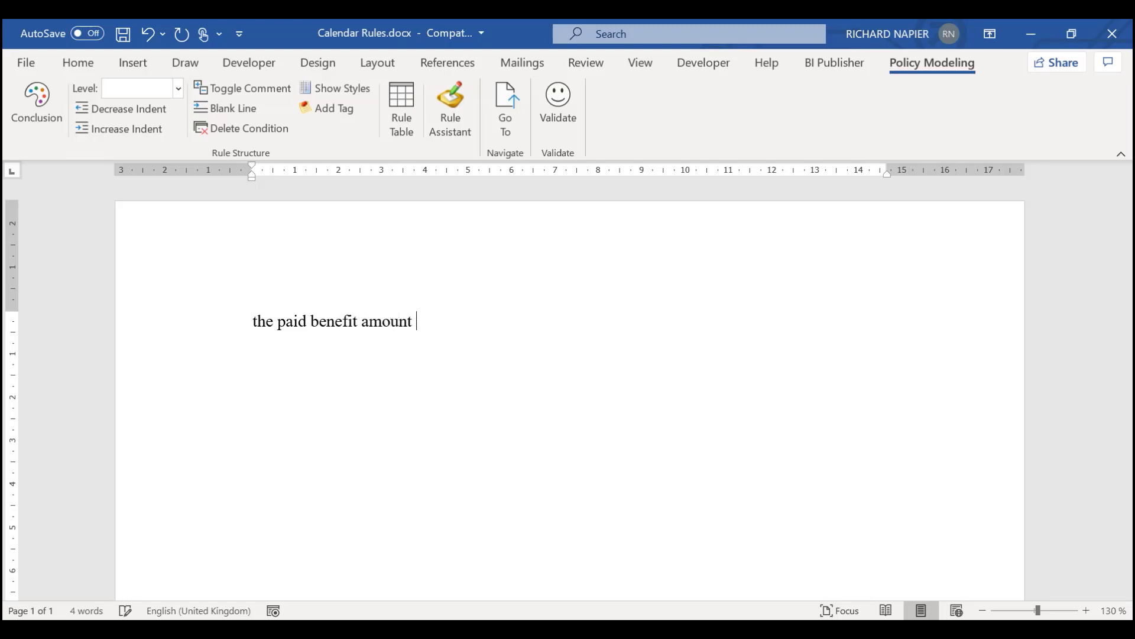
{"action": "type", "text": "= the number of children"}
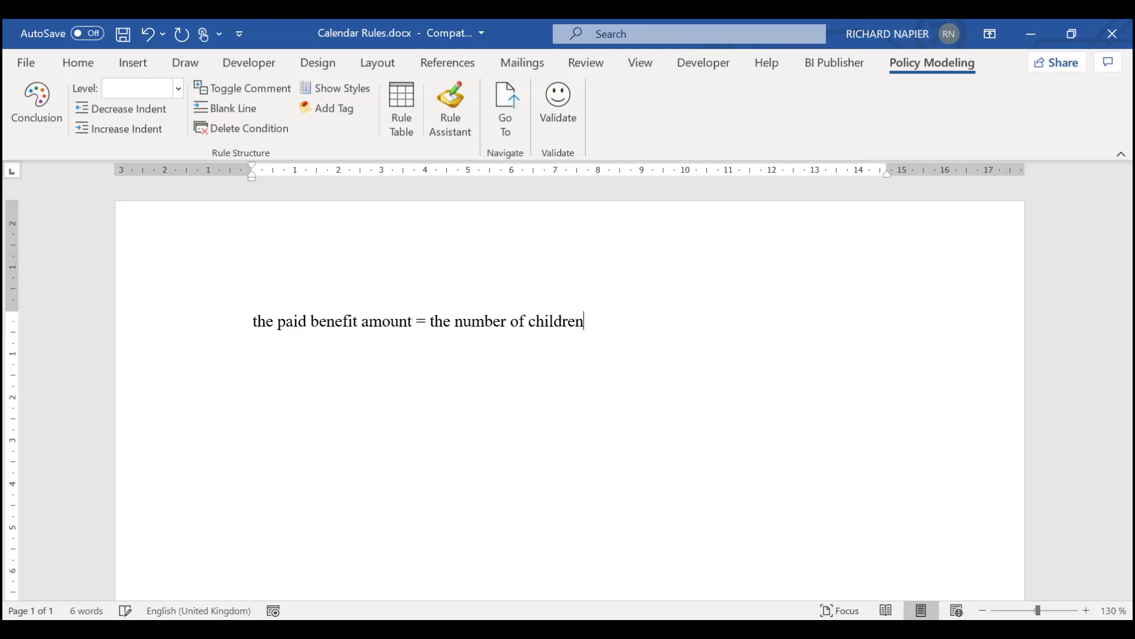
{"action": "type", "text": " * the benef"}
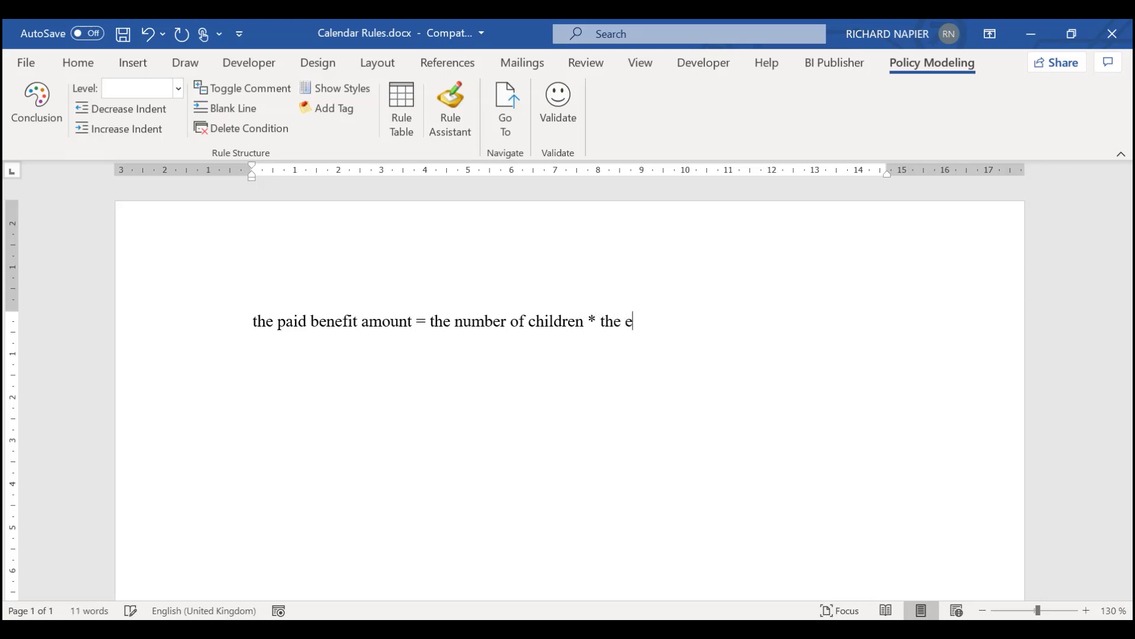
{"action": "type", "text": "it rate at"}
{"action": "key", "text": "BackSpace"}
{"action": "type", "text": "at n-1"}
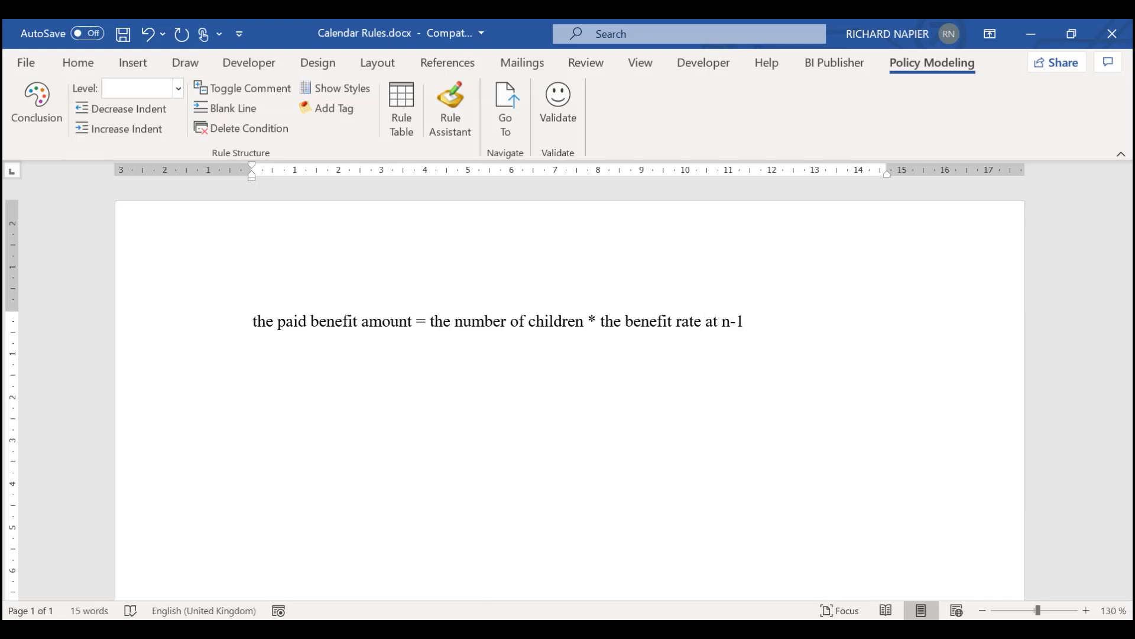
{"action": "key", "text": "alt+c"}
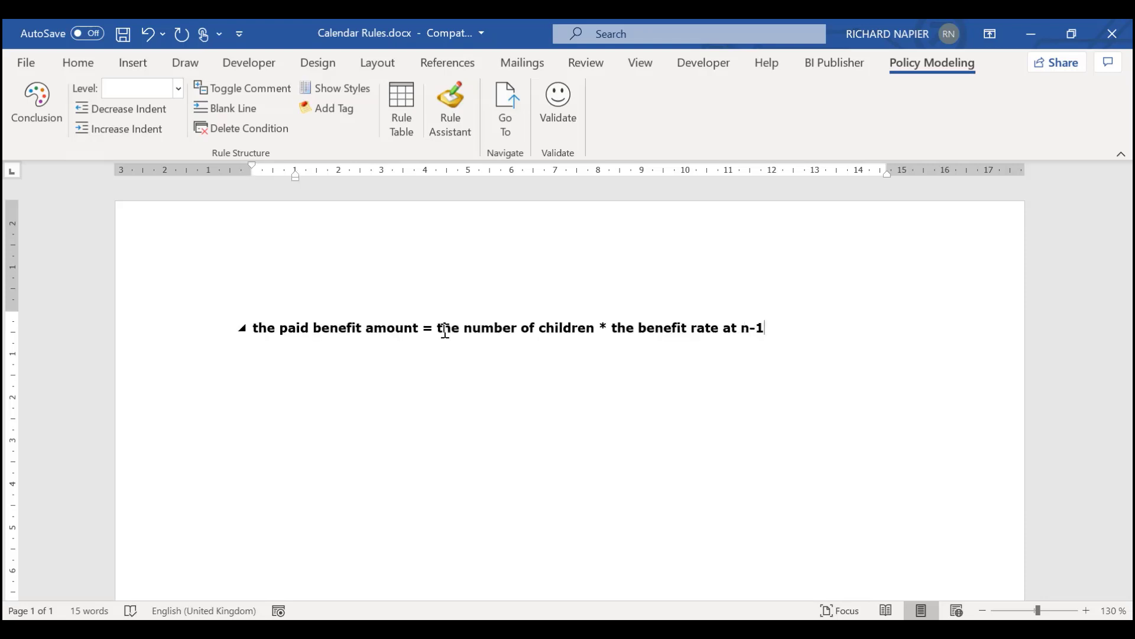
Step: Add below it the conclusion "the amount of benefit paid since the start of 2020 = IntervalDailySum(2020-01-01, the current date, the paid benefit amount)"
{"action": "key", "text": "Return"}
{"action": "type", "text": "the am"}
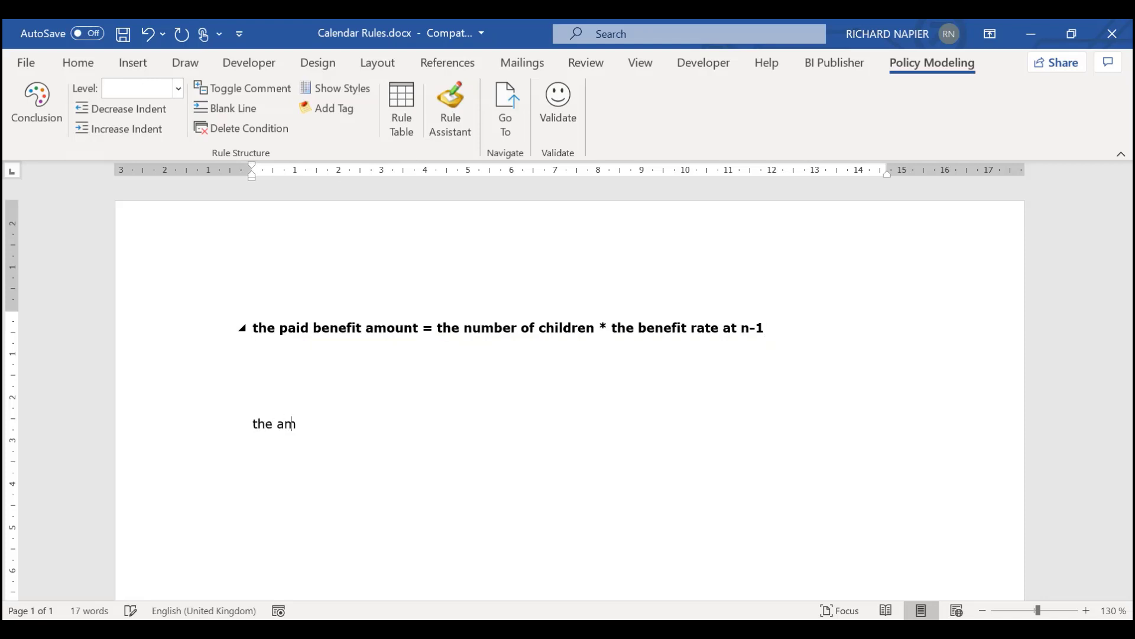
{"action": "type", "text": "ount of benefit pa id sin"}
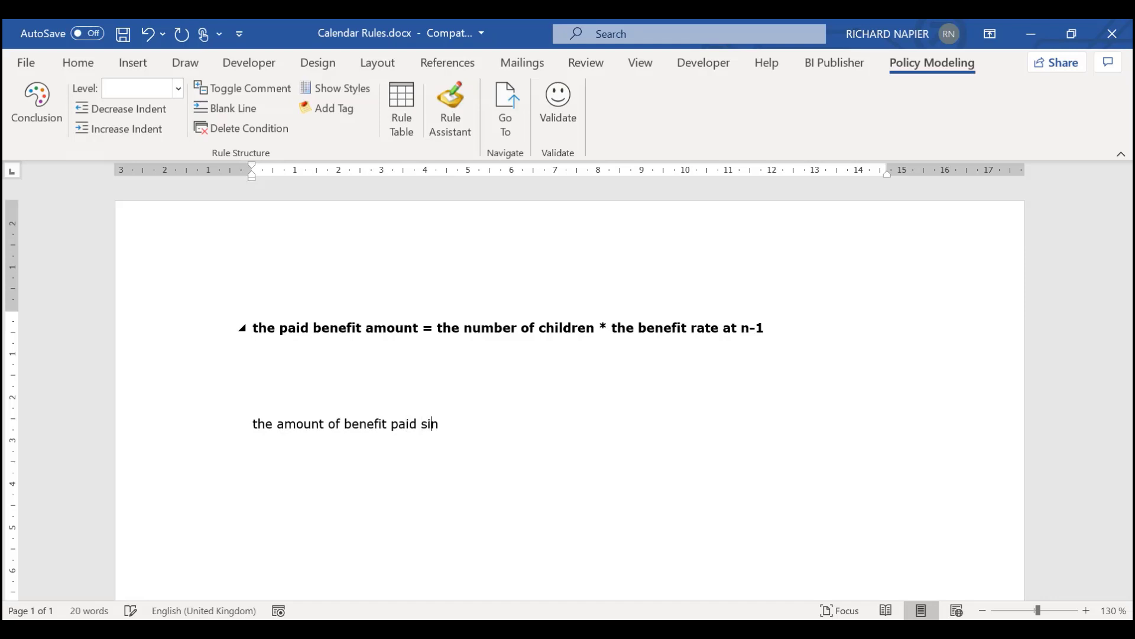
{"action": "type", "text": "ce the start of 20202"}
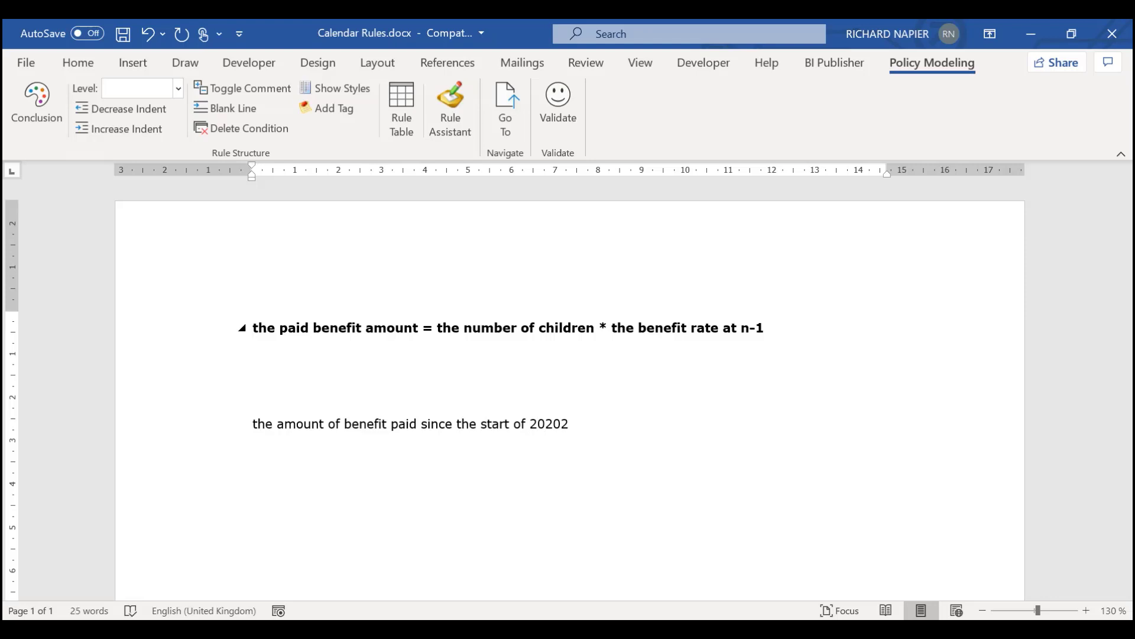
{"action": "key", "text": "BackSpace"}
{"action": "type", "text": "= IntervalDaiil"}
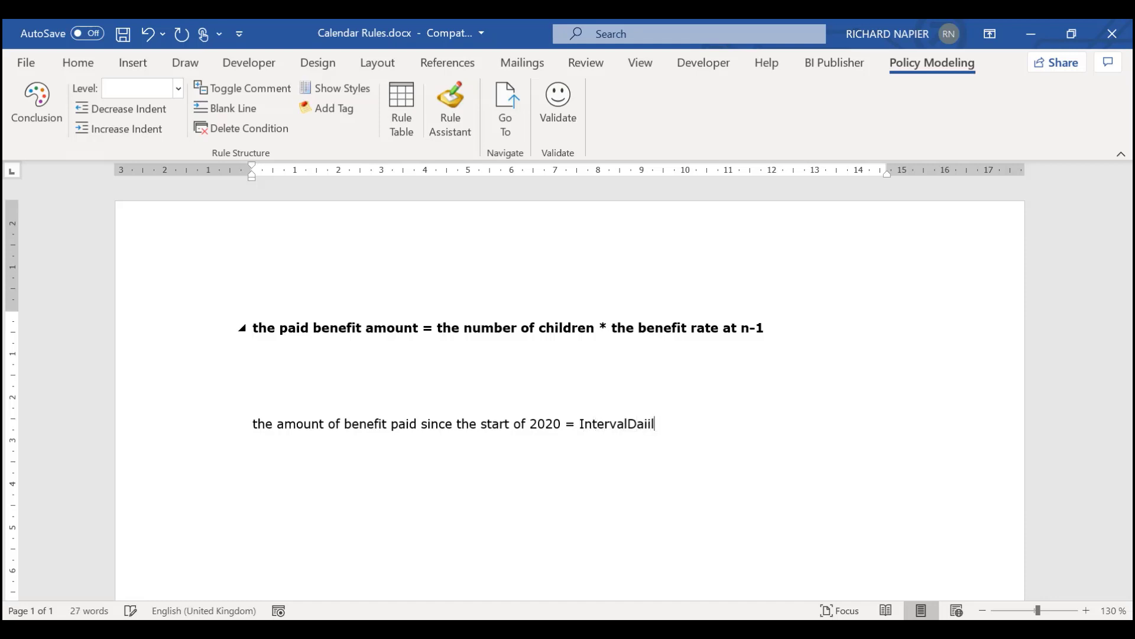
{"action": "key", "text": "BackSpace"}
{"action": "key", "text": "BackSpace"}
{"action": "type", "text": "lyDu"}
{"action": "key", "text": "BackSpace"}
{"action": "key", "text": "BackSpace"}
{"action": "type", "text": "Sum"}
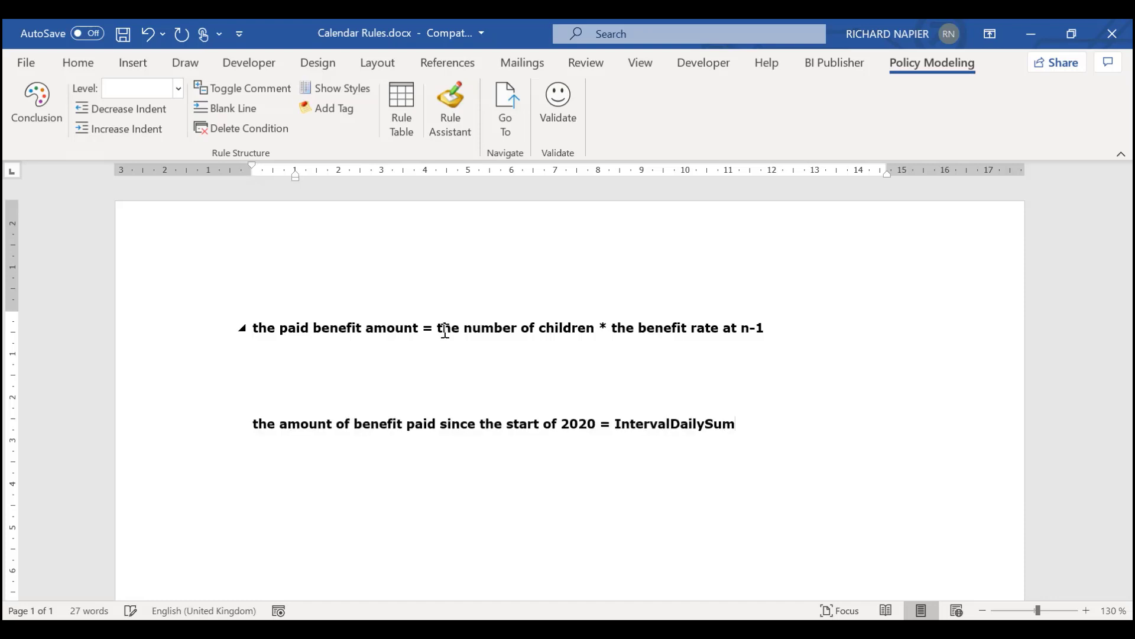
{"action": "type", "text": "(2020-01-01, the c"}
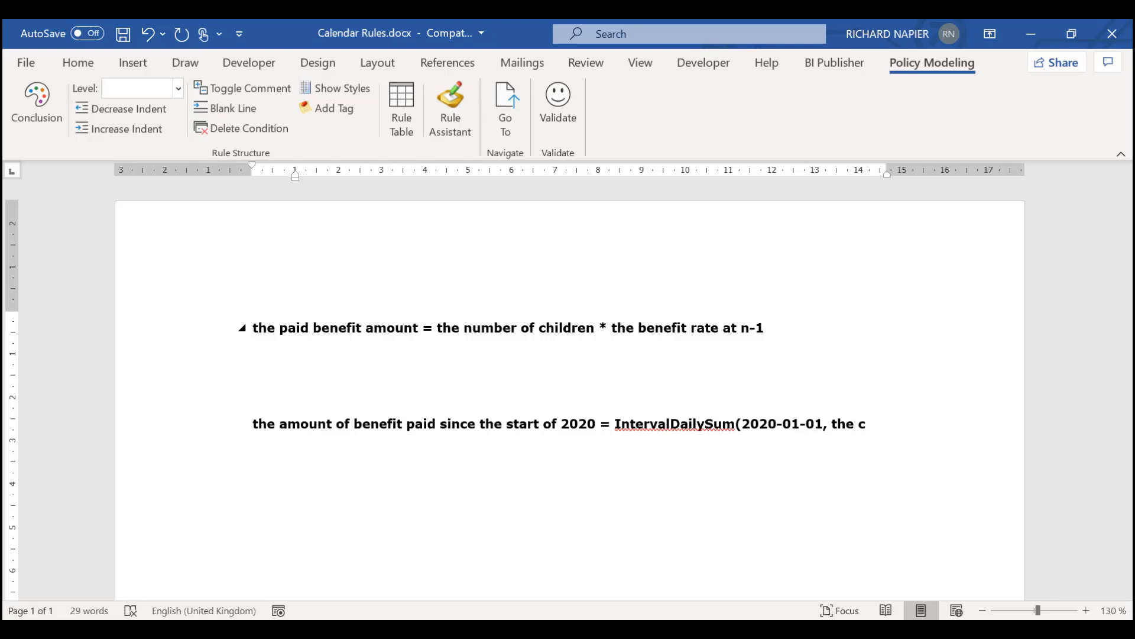
{"action": "type", "text": "urrent date, the "}
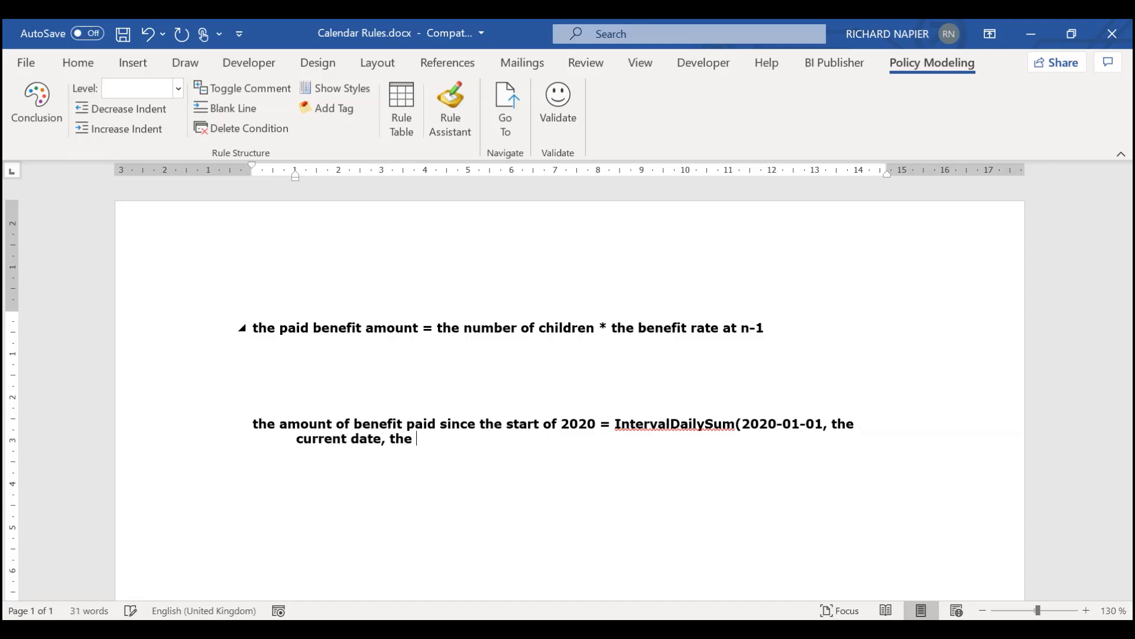
{"action": "type", "text": "paid benefit amount)"}
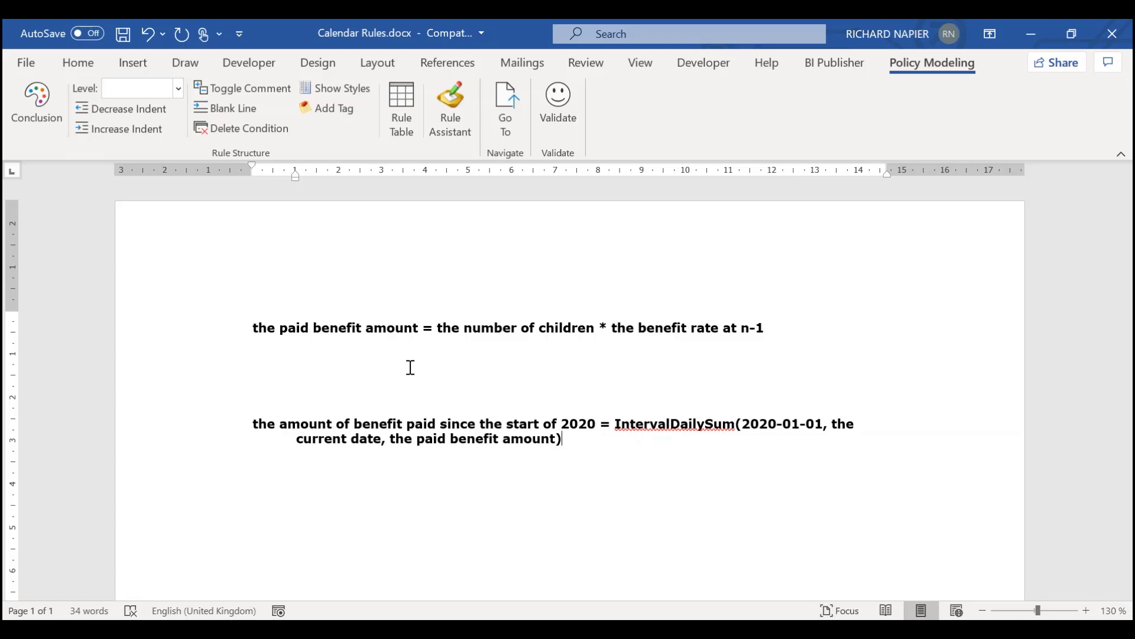
Step: Insert between the two rules the conclusion "the calendar for benefit = AddDays(2020-01-01, TemporalDaysSince(2020-01-01, the current date))" and validate the document
{"action": "left_click", "coordinate": [379, 373]}
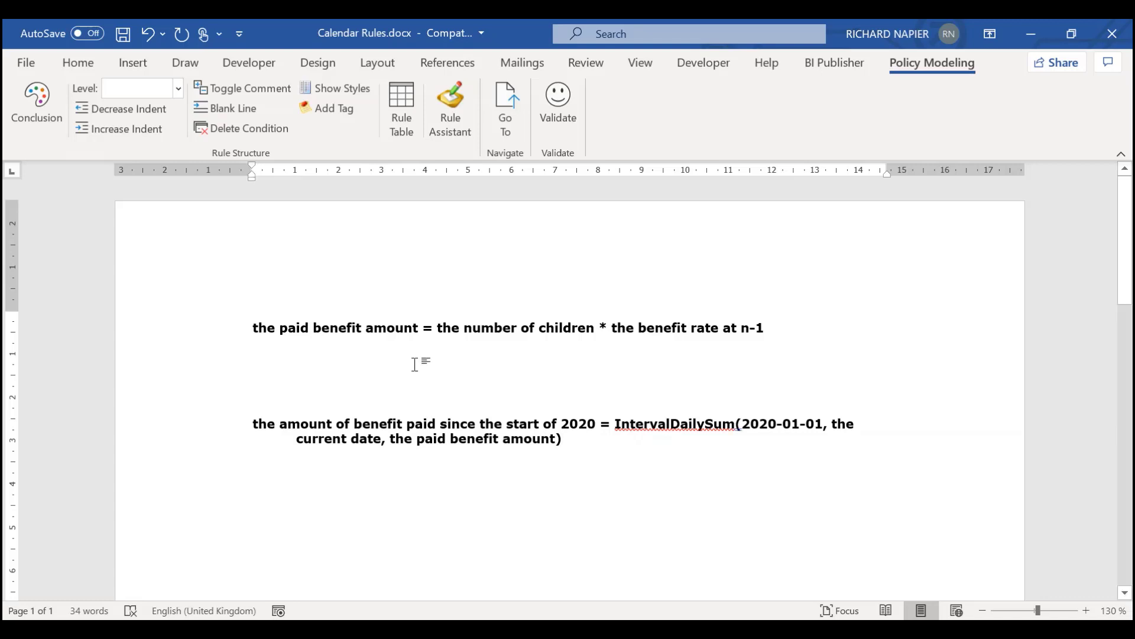
{"action": "type", "text": "the calendr"}
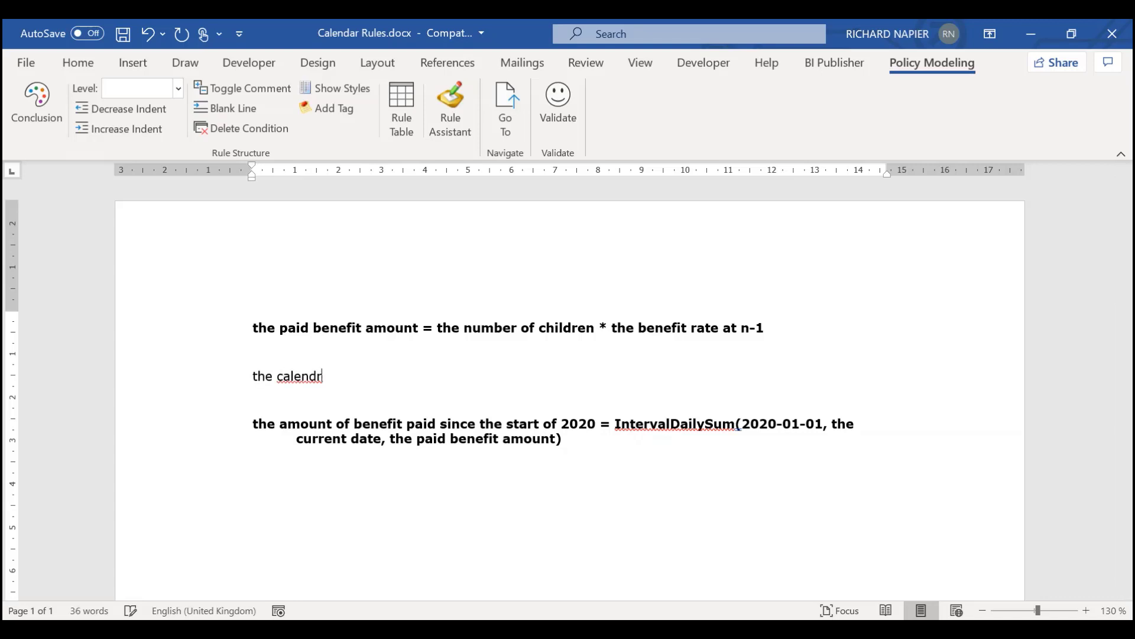
{"action": "key", "text": "BackSpace"}
{"action": "type", "text": "ar for benefit "}
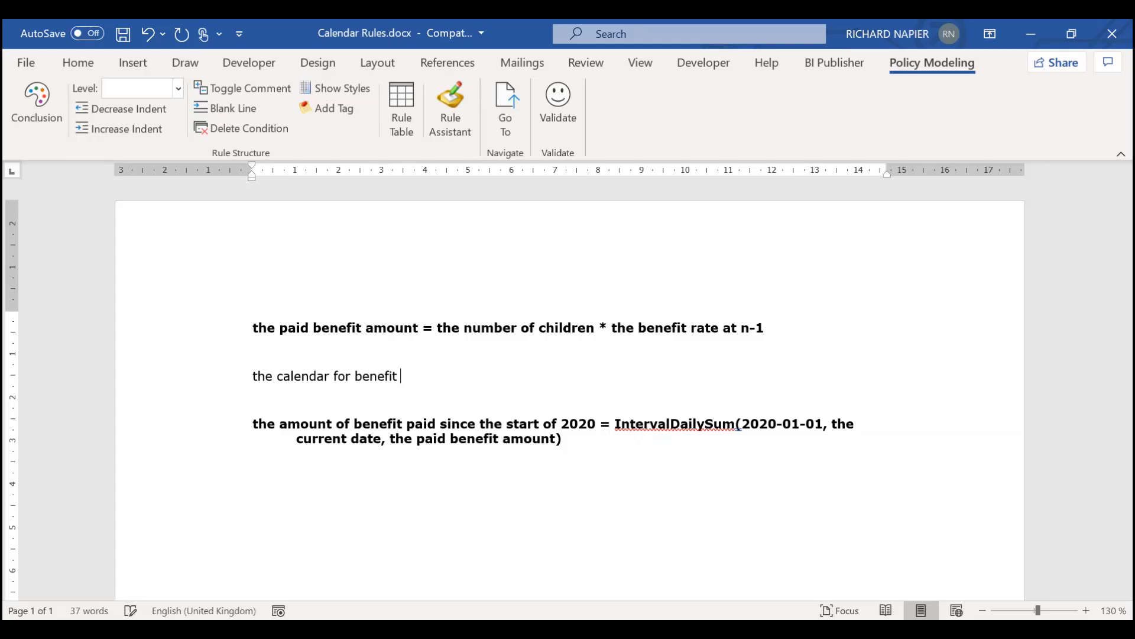
{"action": "type", "text": "= AddDays(202"}
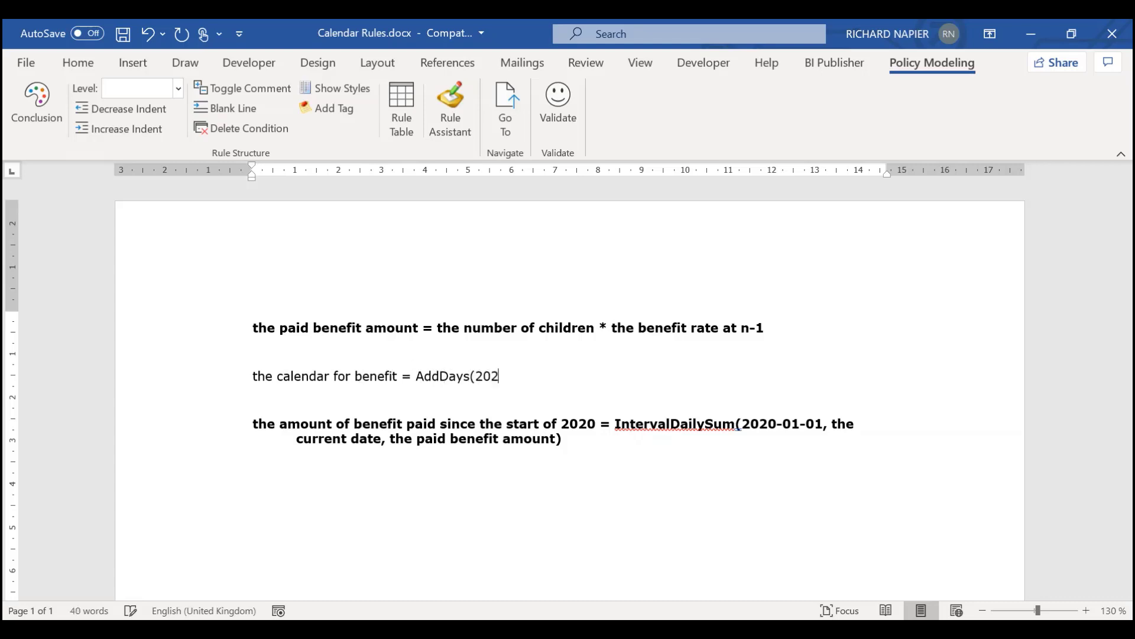
{"action": "type", "text": "0"}
{"action": "type", "text": "-01-01, Tempor"}
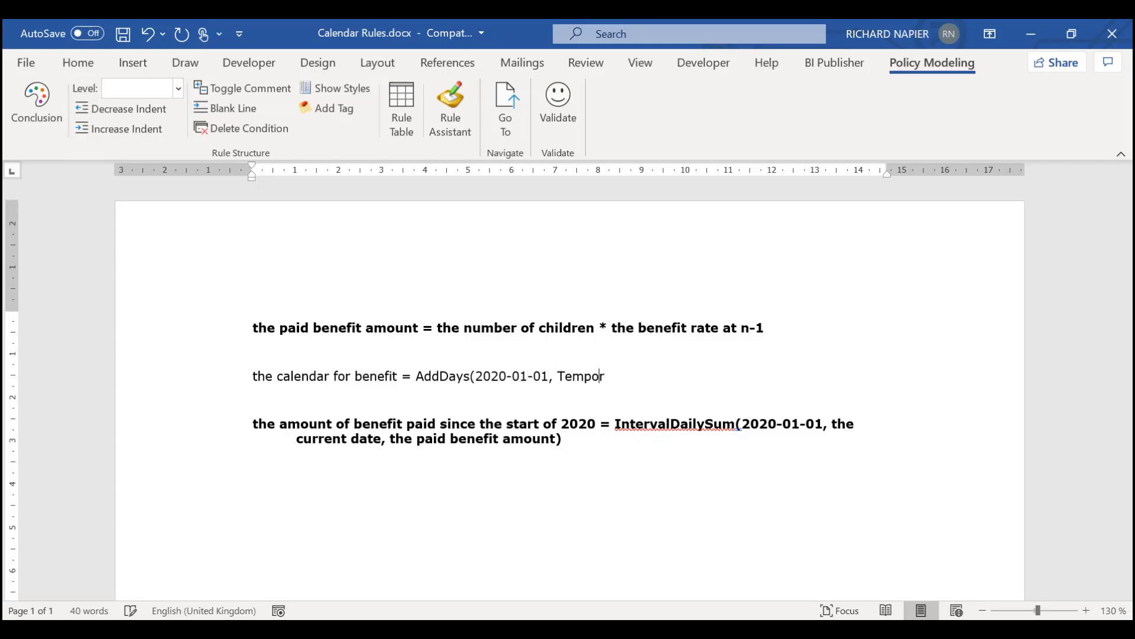
{"action": "type", "text": "alDaysSince("}
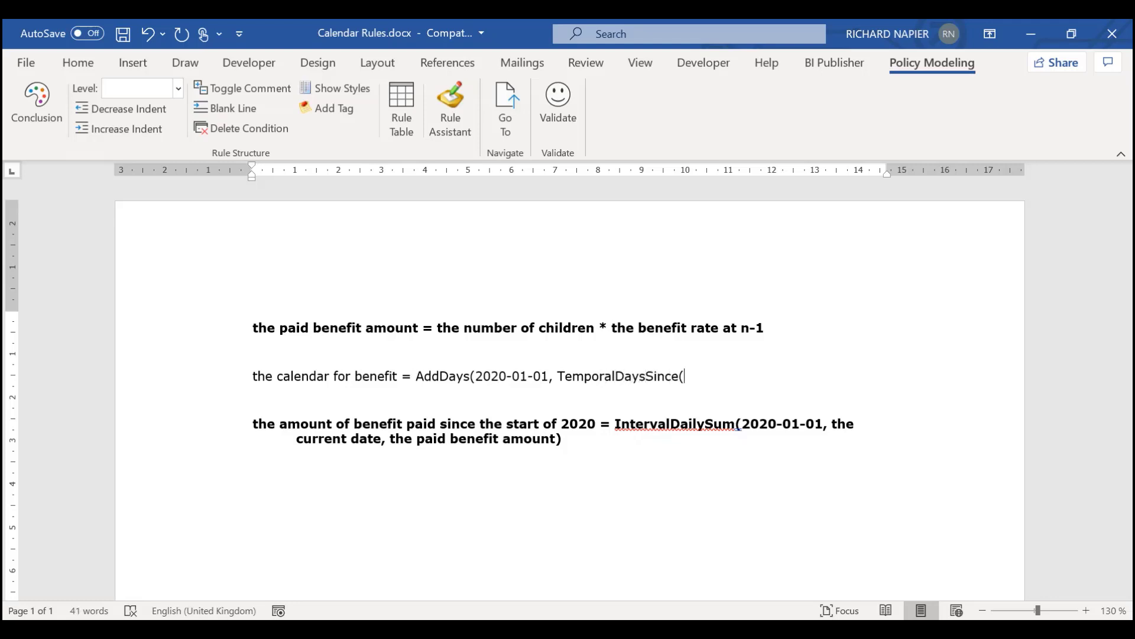
{"action": "type", "text": "2020-01-01-01, te"}
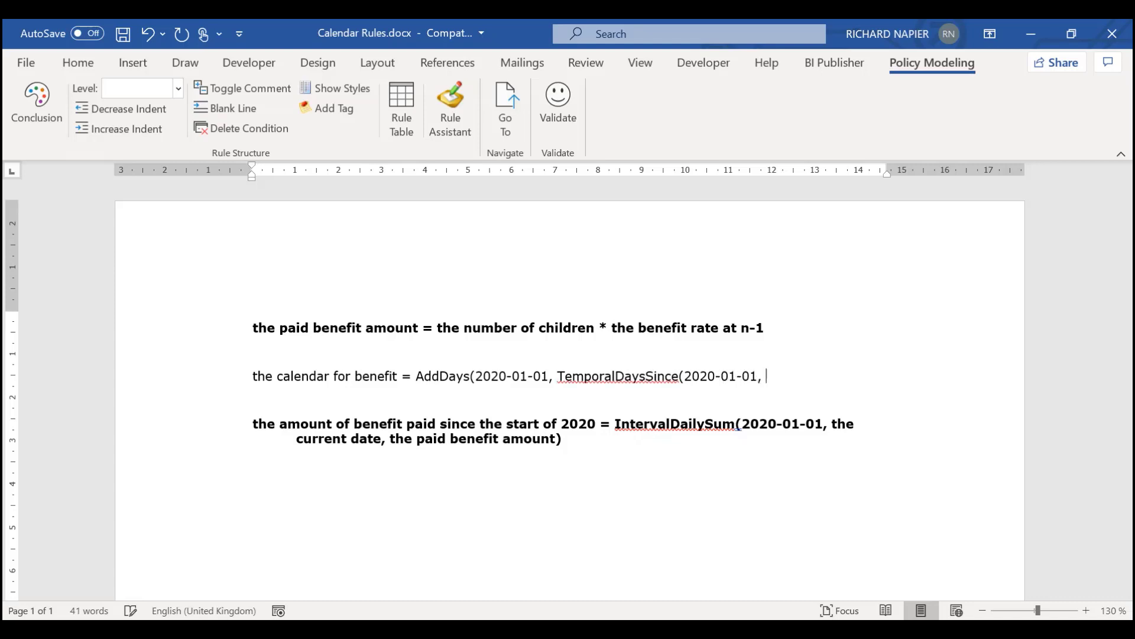
{"action": "key", "text": "BackSpace"}
{"action": "type", "text": "he current date))"}
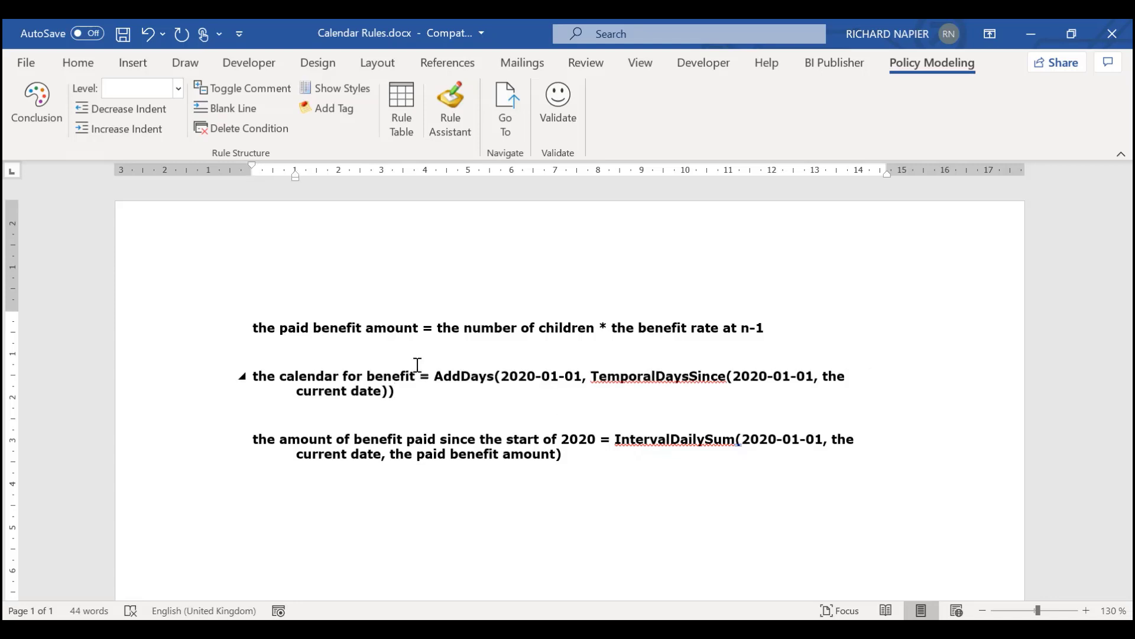
{"action": "left_click", "coordinate": [553, 112]}
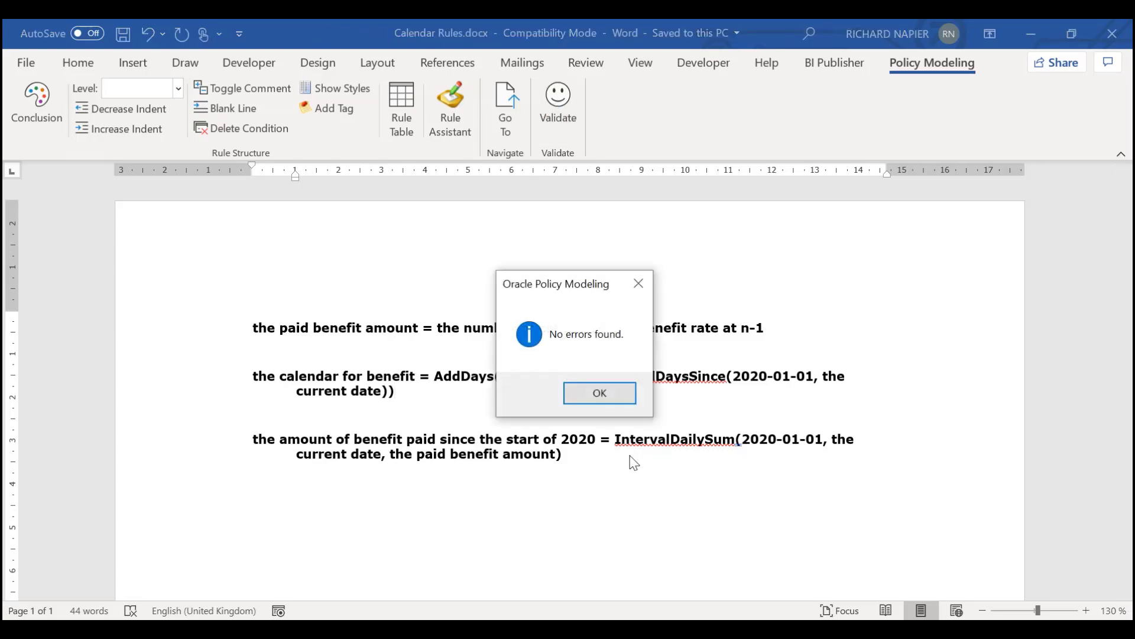
{"action": "left_click", "coordinate": [600, 393]}
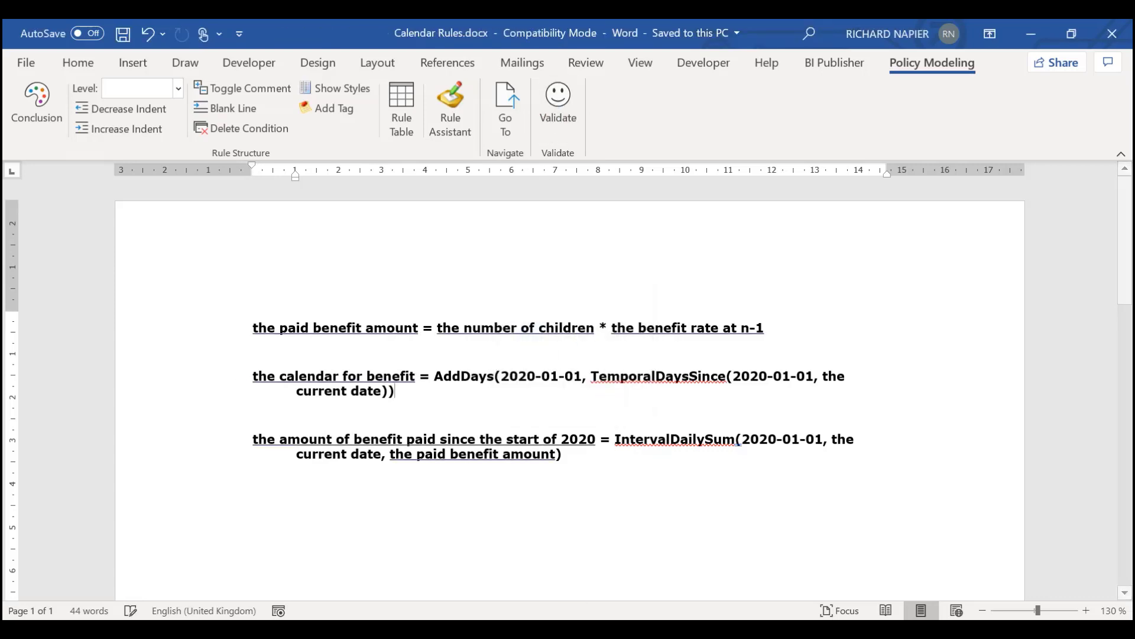
Step: Switch to the Oracle Policy Modeling Debugger, apply the project changes and reset the debug data
{"action": "mouse_move", "coordinate": [561, 630]}
{"action": "left_click", "coordinate": [641, 571]}
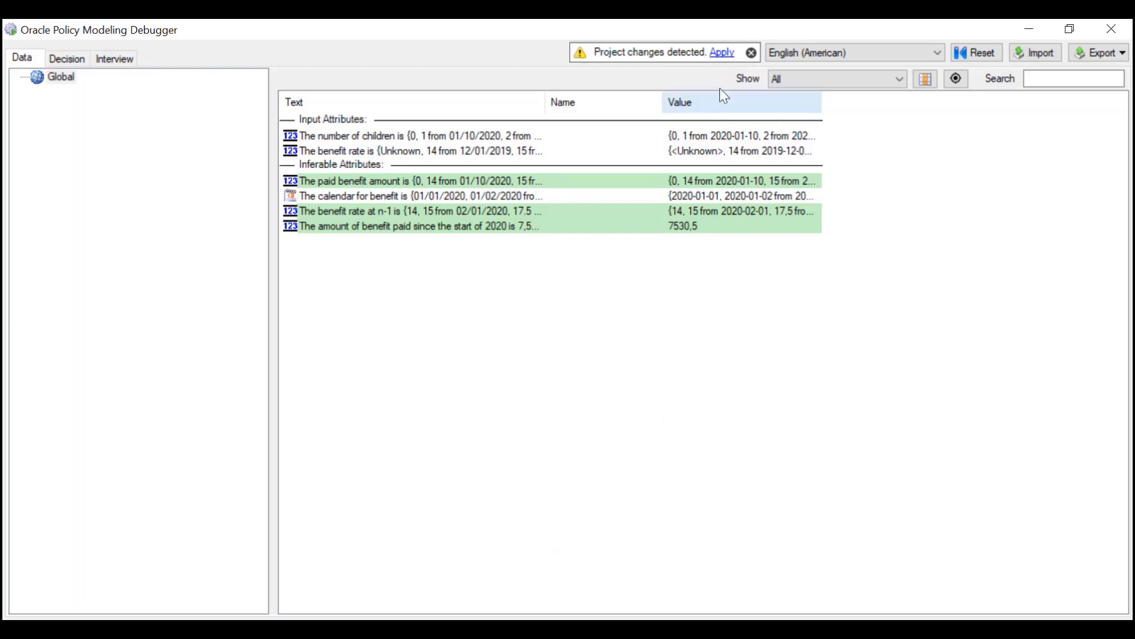
{"action": "left_click", "coordinate": [722, 47]}
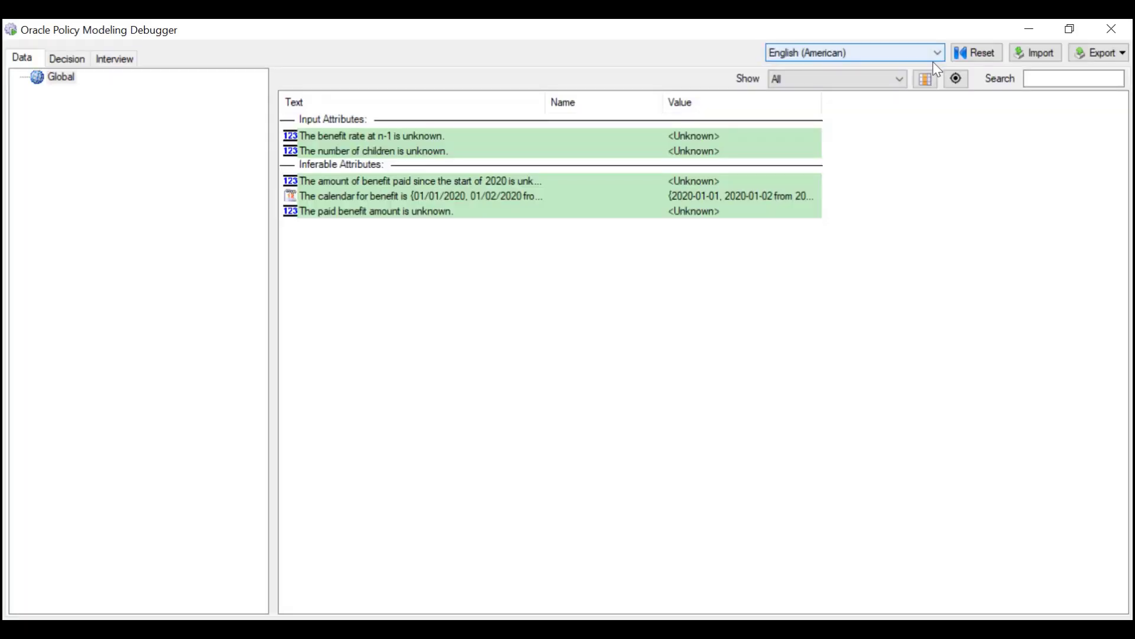
{"action": "left_click", "coordinate": [974, 56]}
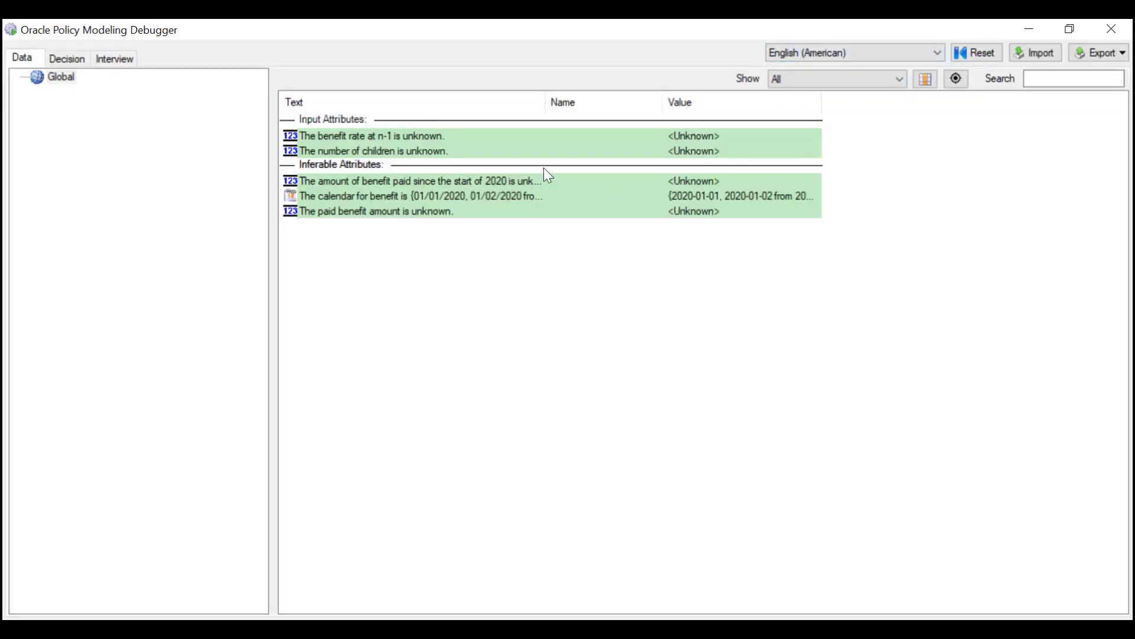
Step: Examine the dated values of the calendar for benefit attribute from the first entry to the last
{"action": "double_click", "coordinate": [391, 197]}
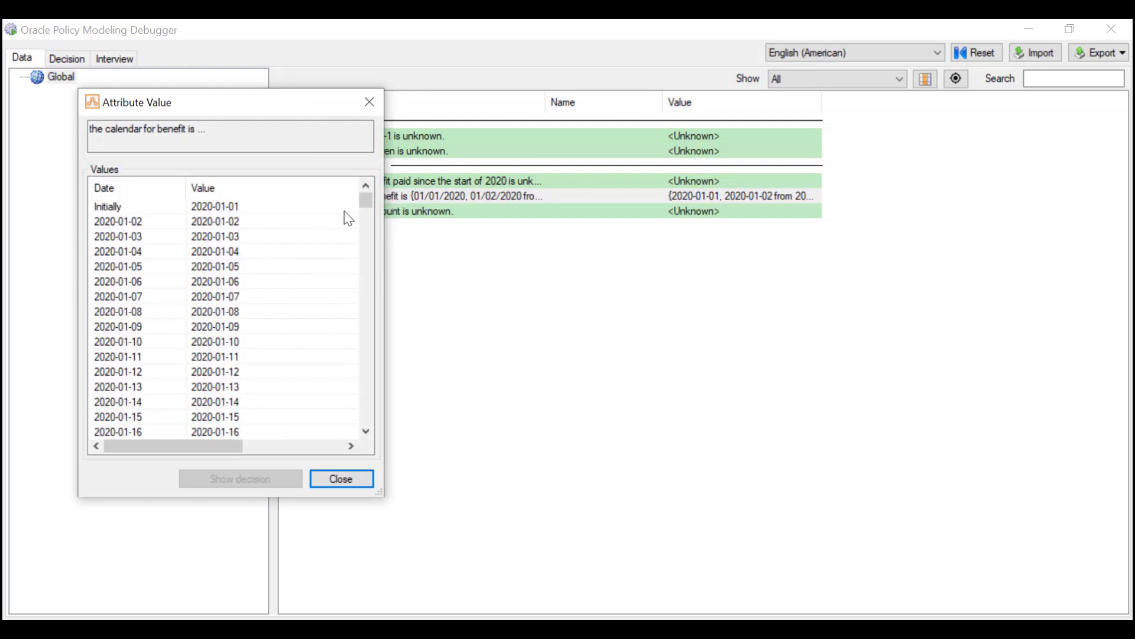
{"action": "left_click_drag", "start_coordinate": [366, 203], "coordinate": [369, 129]}
{"action": "left_click_drag", "start_coordinate": [365, 201], "coordinate": [394, 468]}
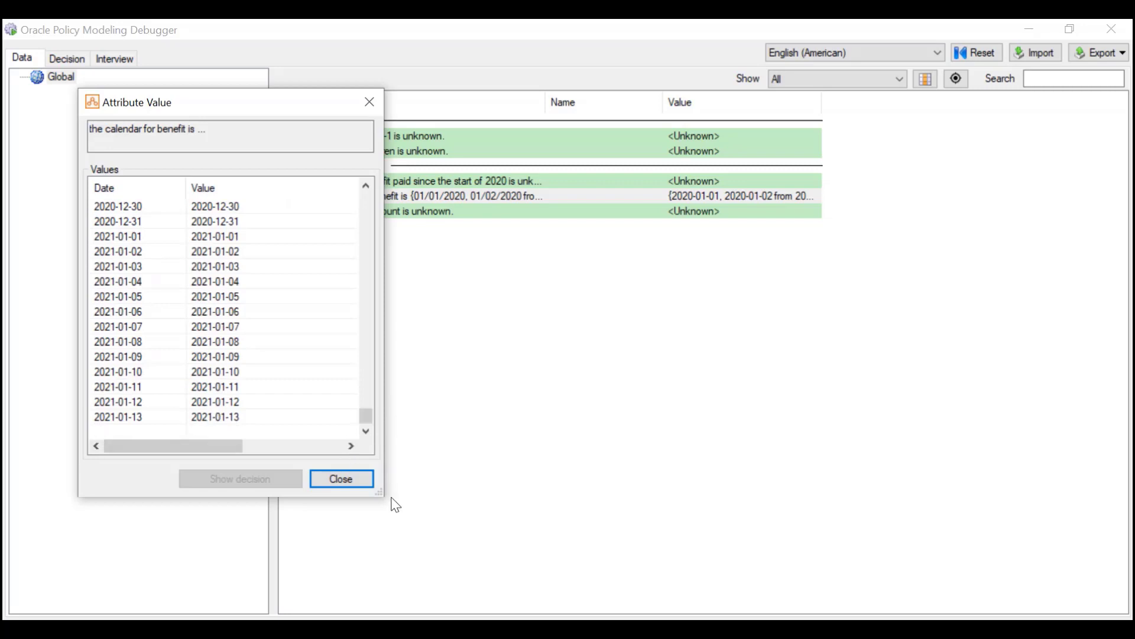
{"action": "left_click", "coordinate": [336, 480]}
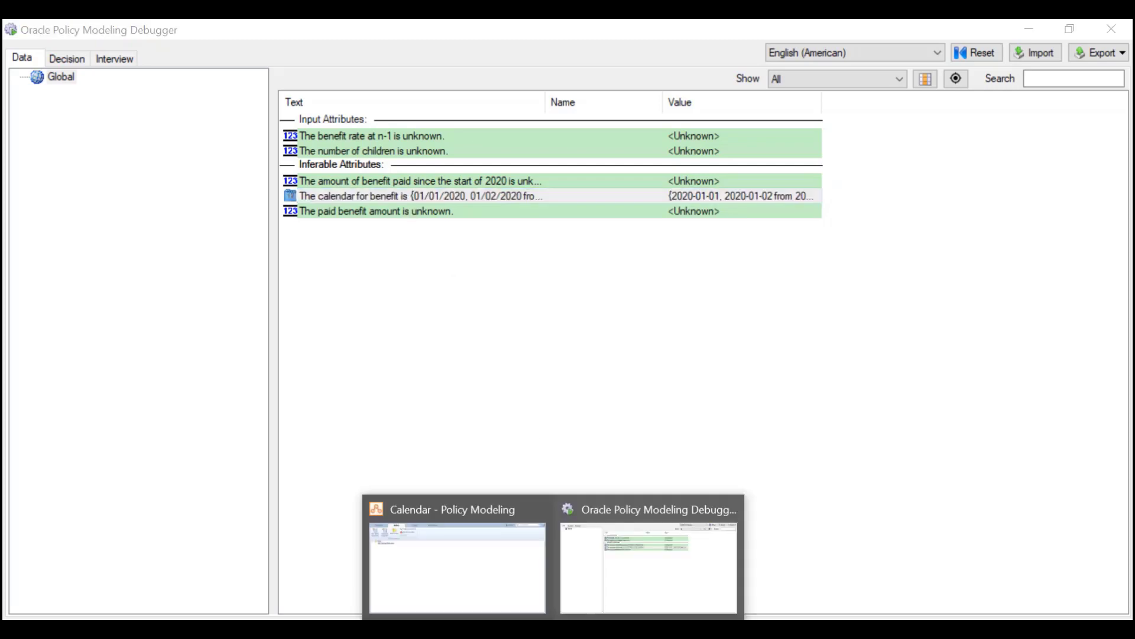
Step: Switch to the Policy Modeling project and create a global number attribute "the benefit rate"
{"action": "left_click", "coordinate": [471, 593]}
{"action": "left_click", "coordinate": [299, 58]}
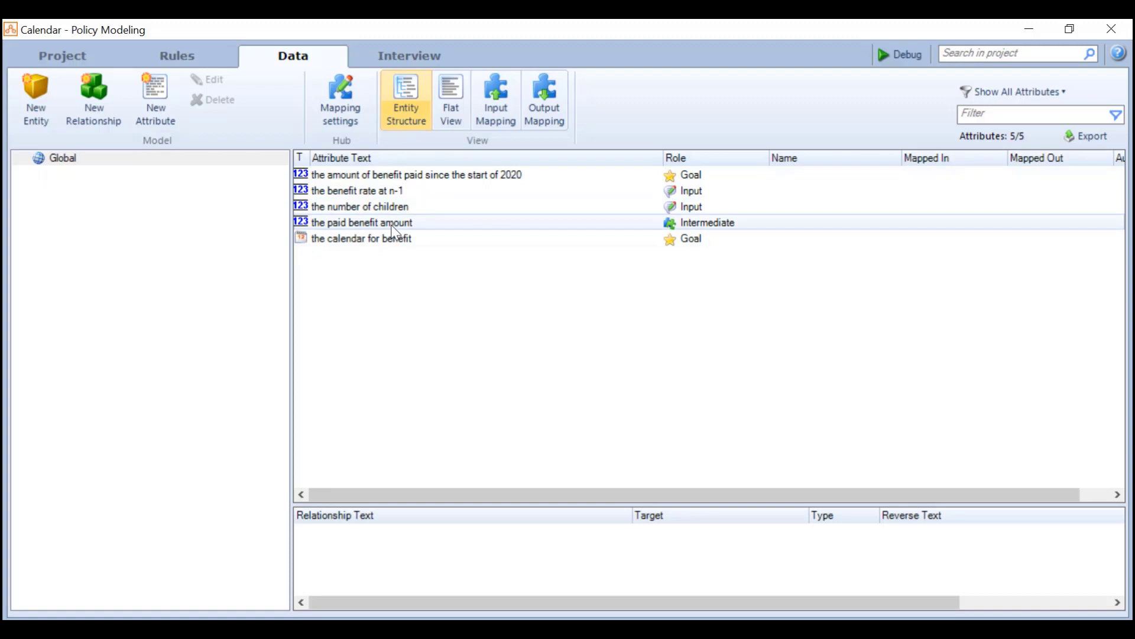
{"action": "left_click", "coordinate": [153, 94]}
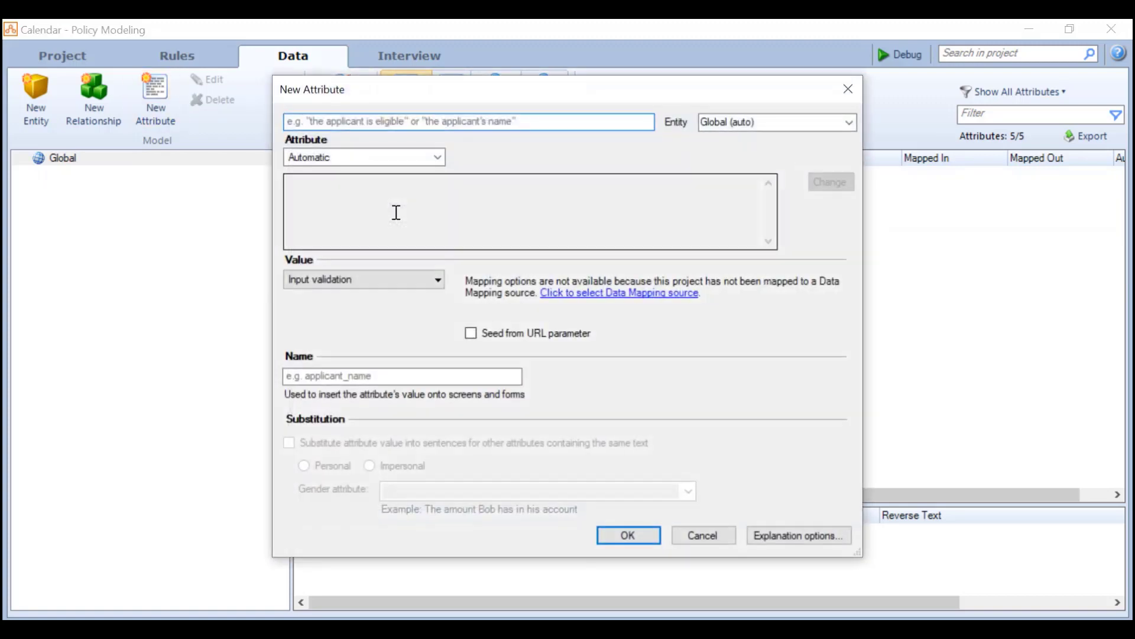
{"action": "type", "text": "the be"}
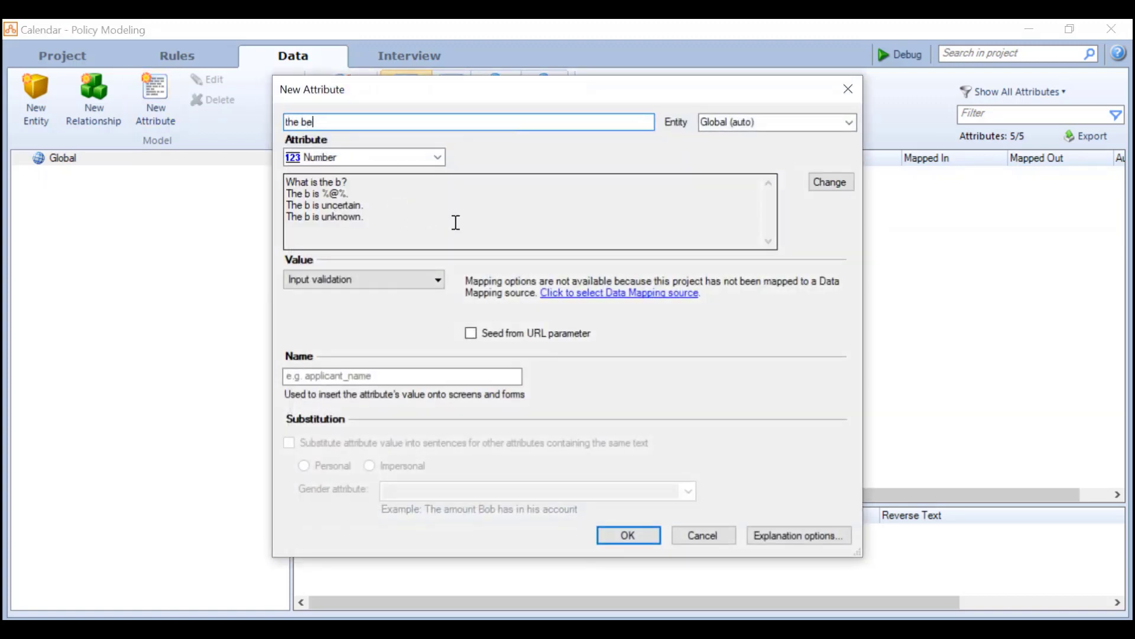
{"action": "type", "text": "nefit rate"}
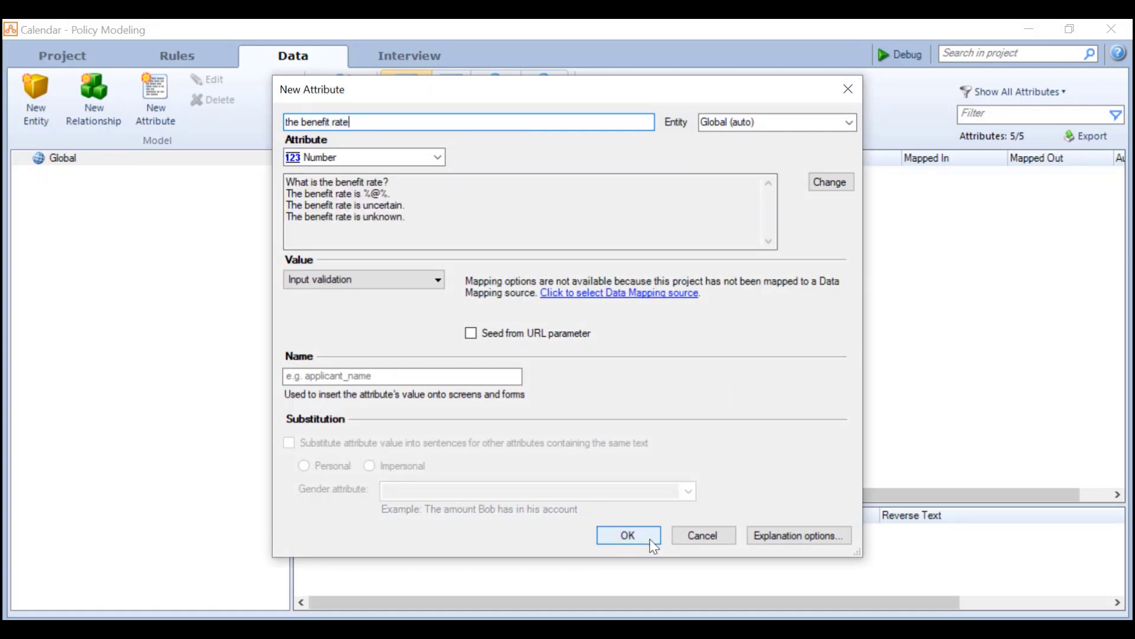
{"action": "left_click", "coordinate": [625, 538]}
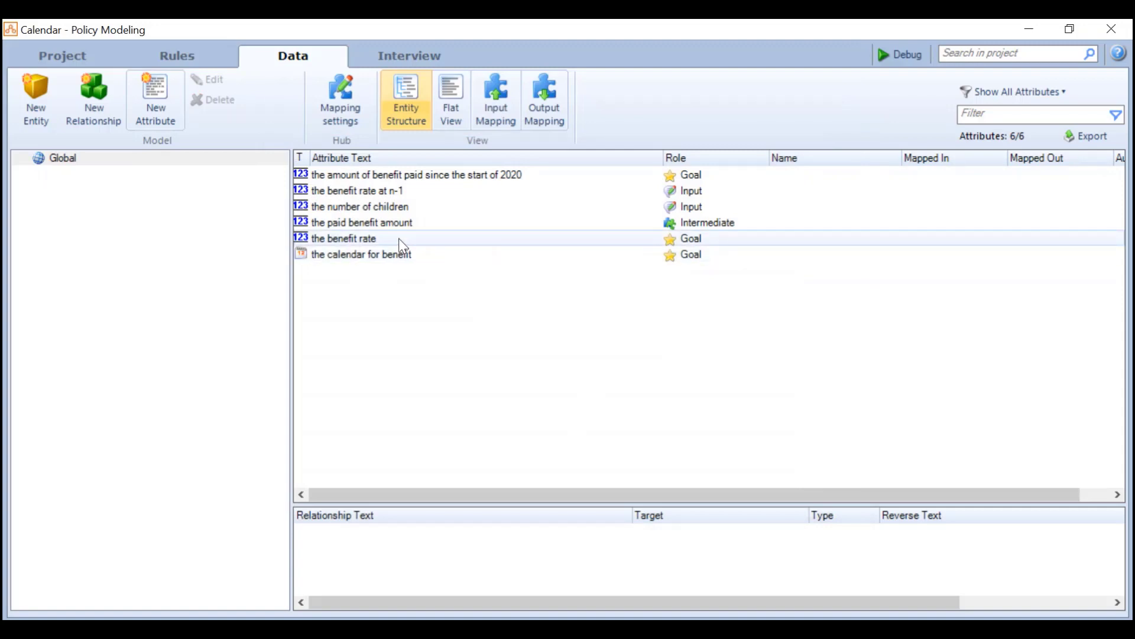
Step: Return to the Debugger with the updated project and add three change points to the benefit rate attribute
{"action": "left_click", "coordinate": [902, 55]}
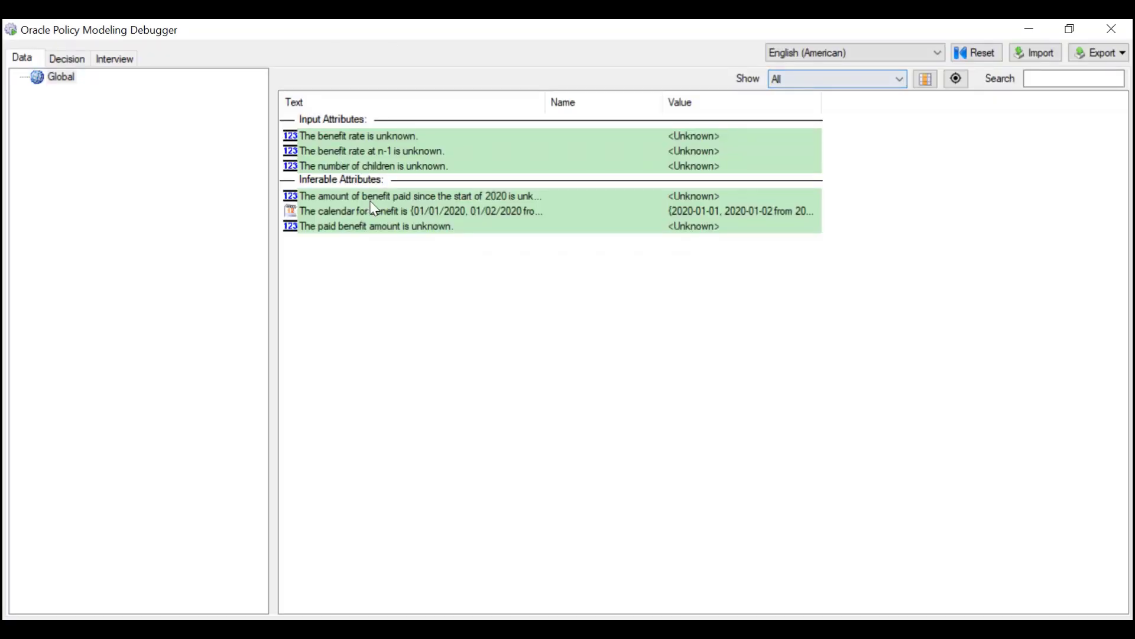
{"action": "double_click", "coordinate": [385, 137]}
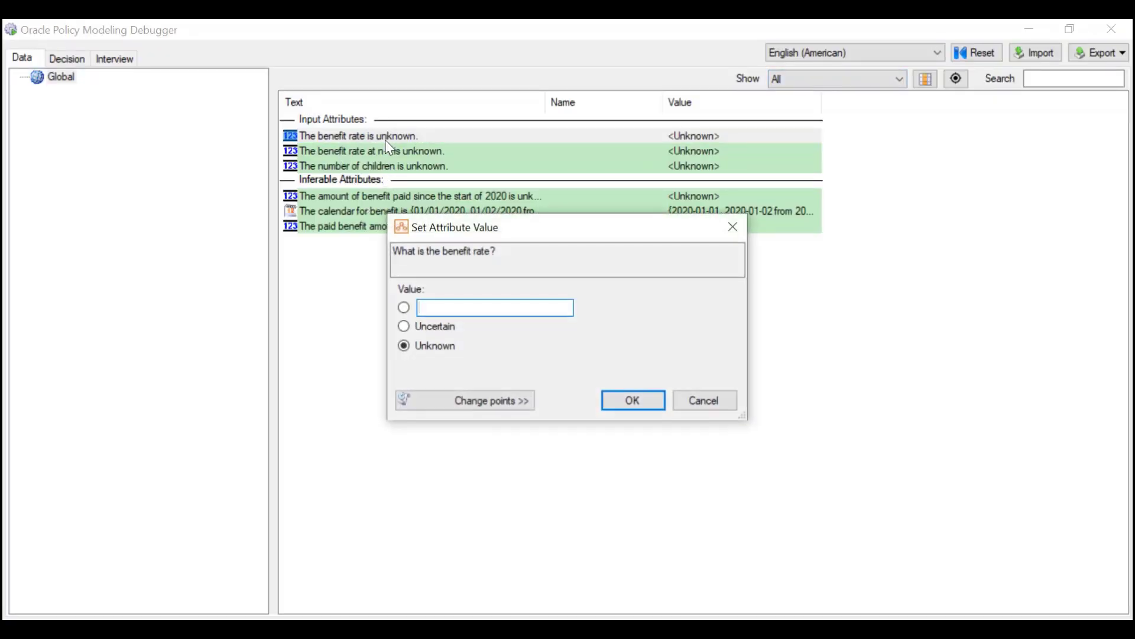
{"action": "left_click", "coordinate": [480, 401]}
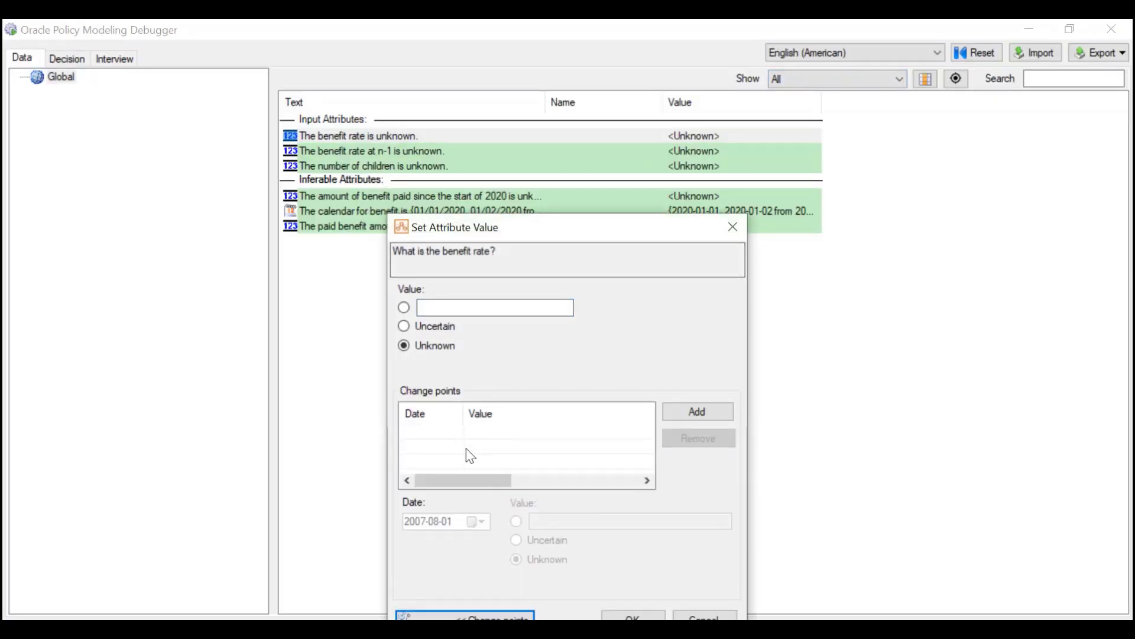
{"action": "left_click_drag", "start_coordinate": [620, 222], "coordinate": [651, 65]}
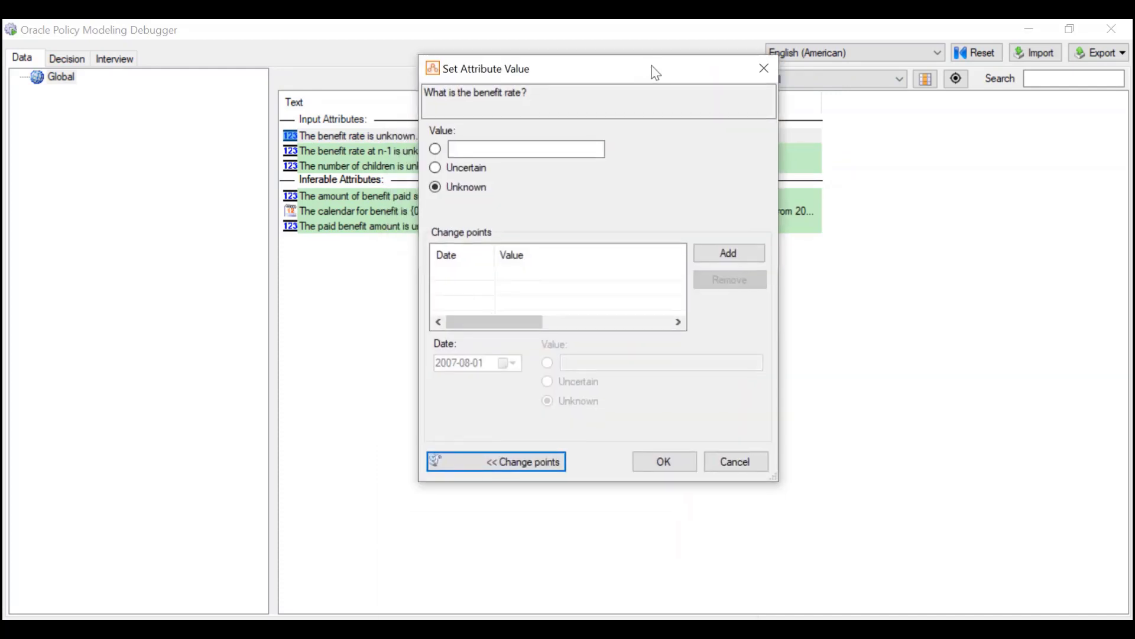
{"action": "left_click", "coordinate": [526, 467]}
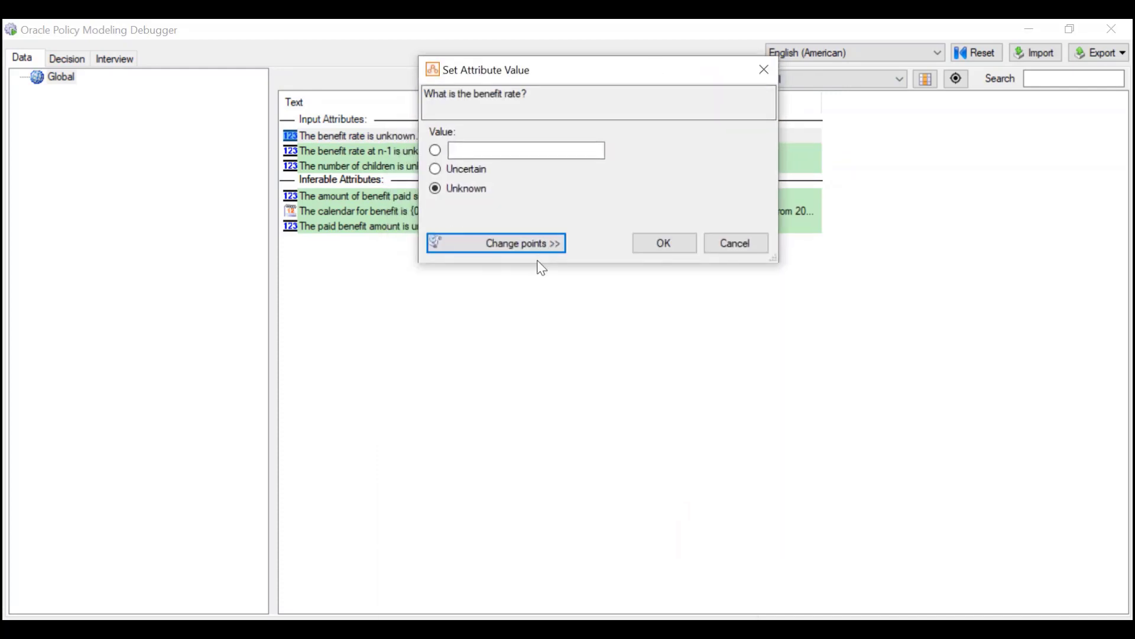
{"action": "left_click", "coordinate": [544, 236]}
{"action": "left_click", "coordinate": [734, 257]}
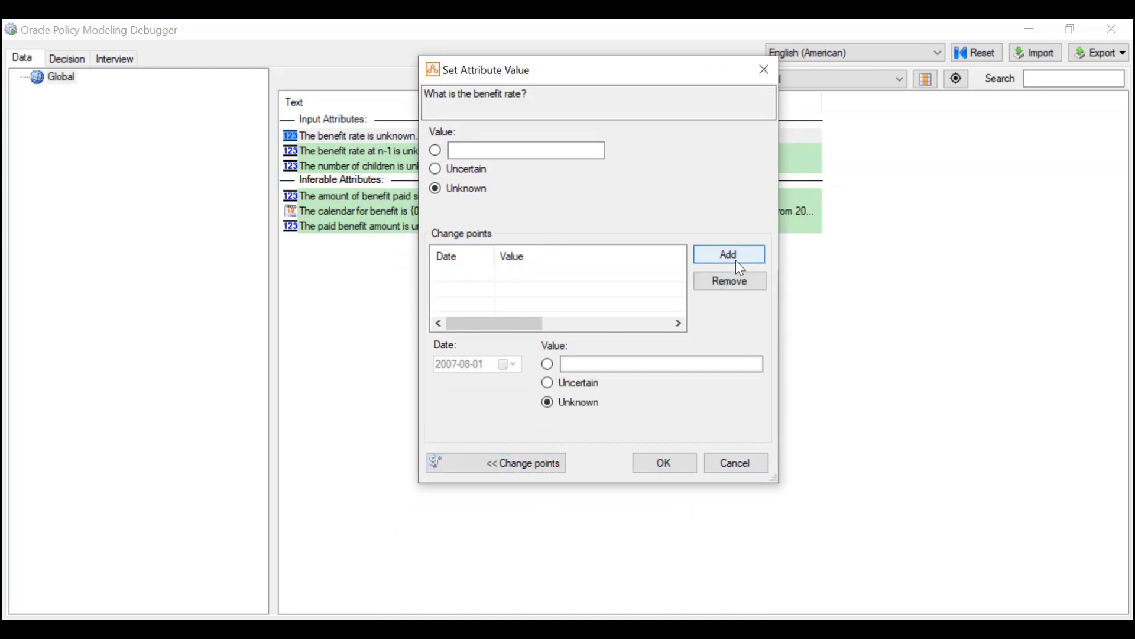
{"action": "left_click", "coordinate": [735, 259]}
{"action": "left_click", "coordinate": [735, 259]}
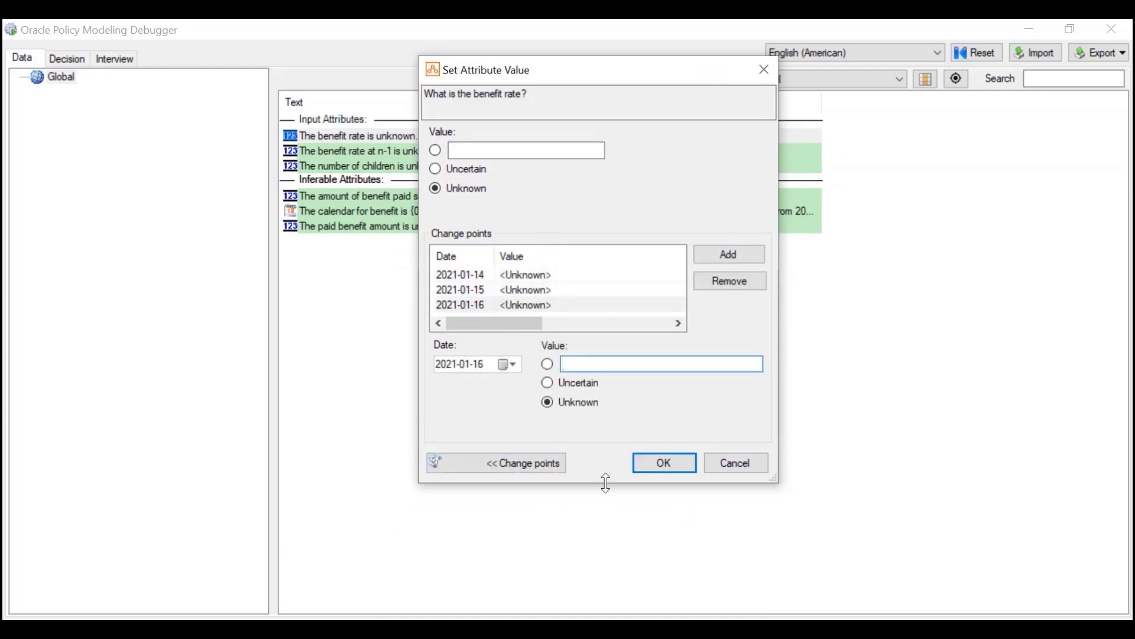
{"action": "left_click_drag", "start_coordinate": [603, 482], "coordinate": [603, 604]}
Step: Set the benefit rate's first change point to the date 2019-12-01 with the value 15
{"action": "left_click", "coordinate": [477, 275]}
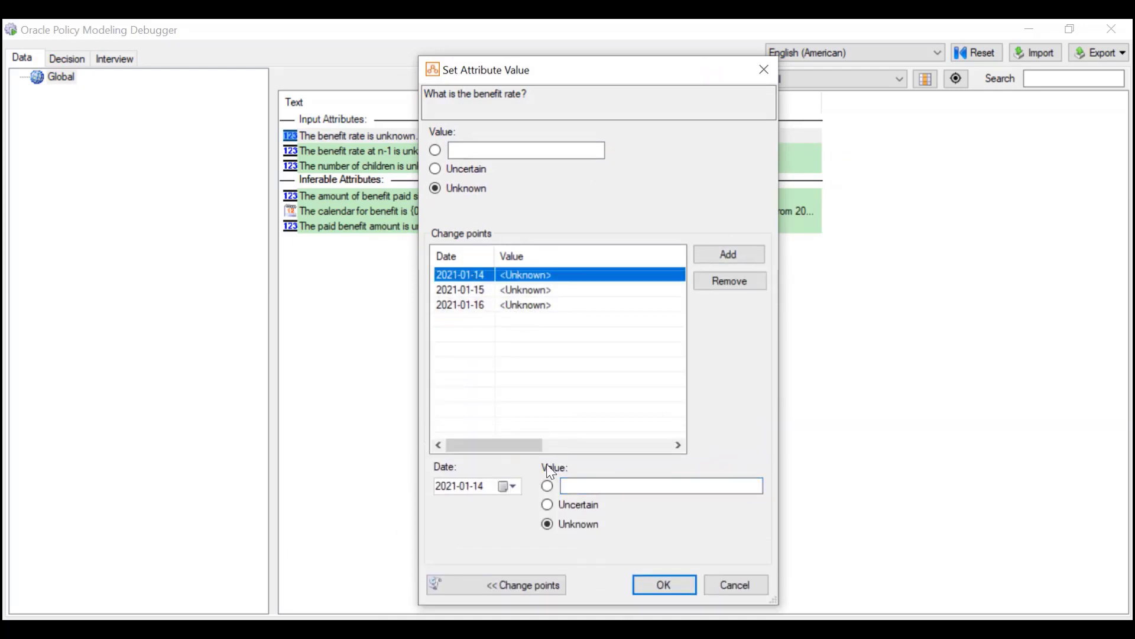
{"action": "left_click", "coordinate": [504, 490]}
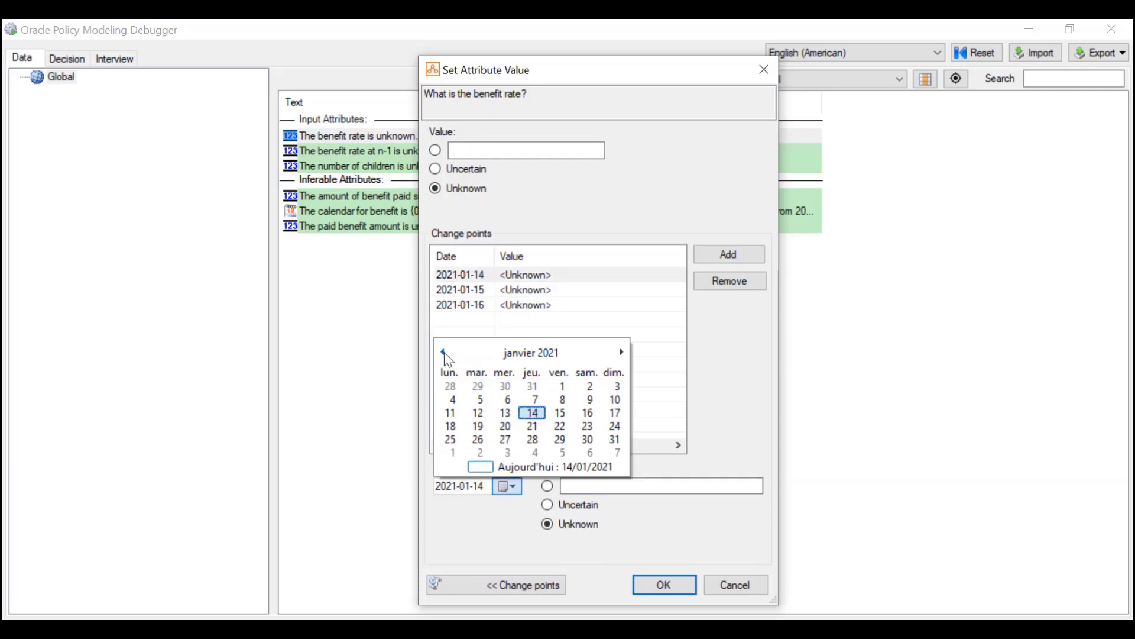
{"action": "left_click", "coordinate": [443, 352]}
{"action": "left_click", "coordinate": [443, 352]}
{"action": "left_click", "coordinate": [443, 352]}
{"action": "left_click", "coordinate": [443, 353]}
{"action": "left_click", "coordinate": [443, 352]}
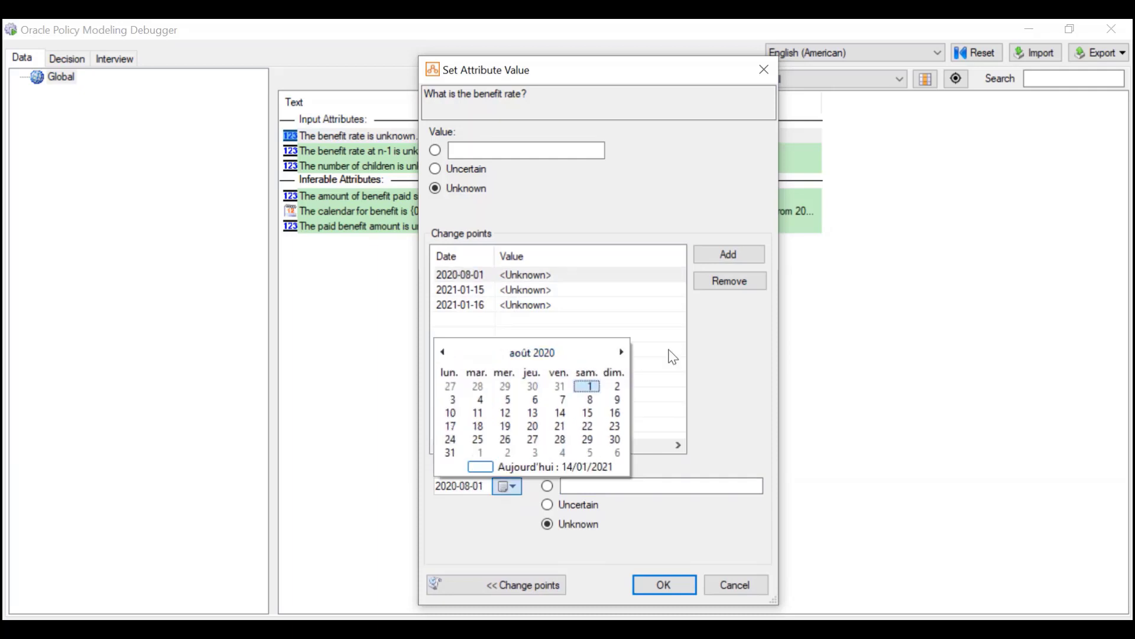
{"action": "left_click", "coordinate": [448, 354]}
{"action": "left_click", "coordinate": [448, 354]}
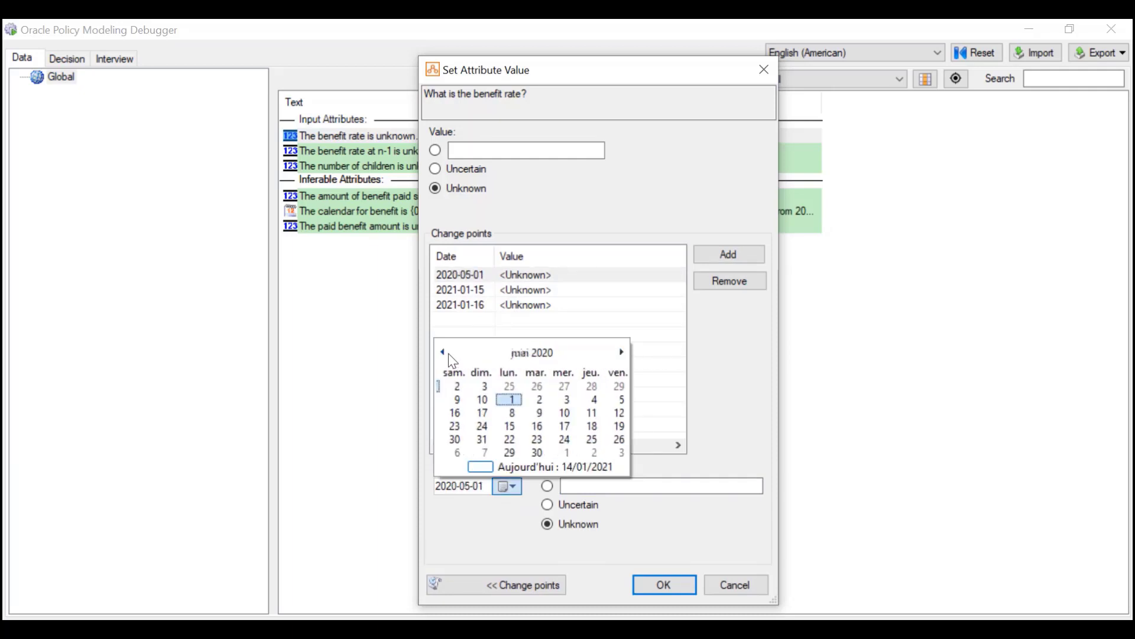
{"action": "left_click", "coordinate": [448, 354]}
{"action": "left_click", "coordinate": [448, 354]}
{"action": "left_click", "coordinate": [448, 354]}
{"action": "left_click", "coordinate": [448, 353]}
{"action": "left_click", "coordinate": [448, 353]}
{"action": "left_click", "coordinate": [449, 353]}
{"action": "left_click", "coordinate": [448, 353]}
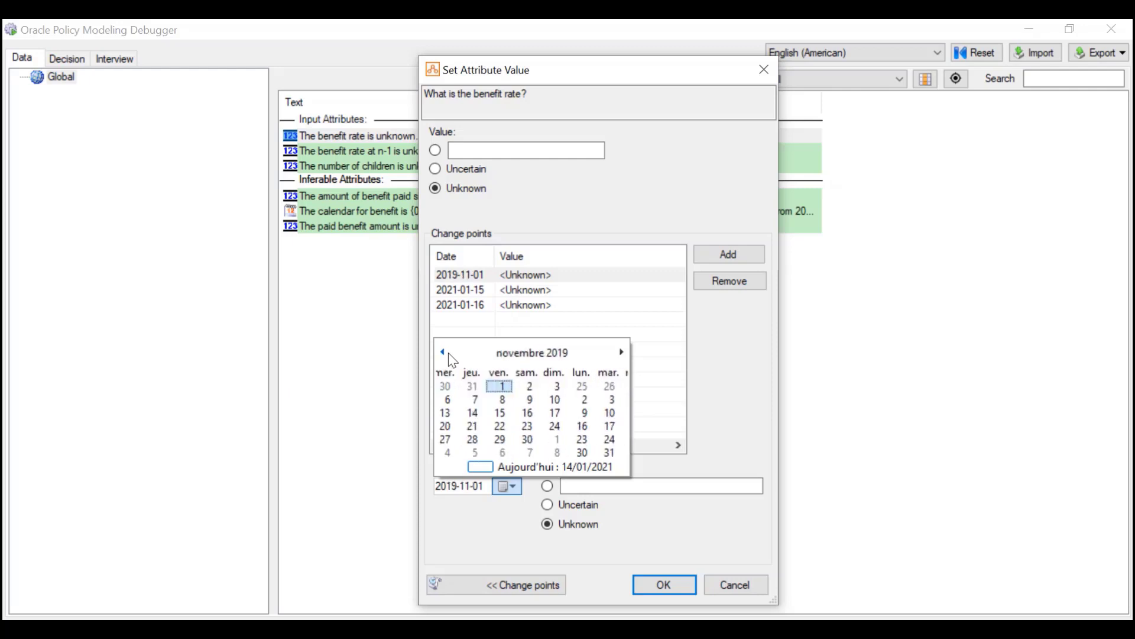
{"action": "left_click", "coordinate": [622, 352]}
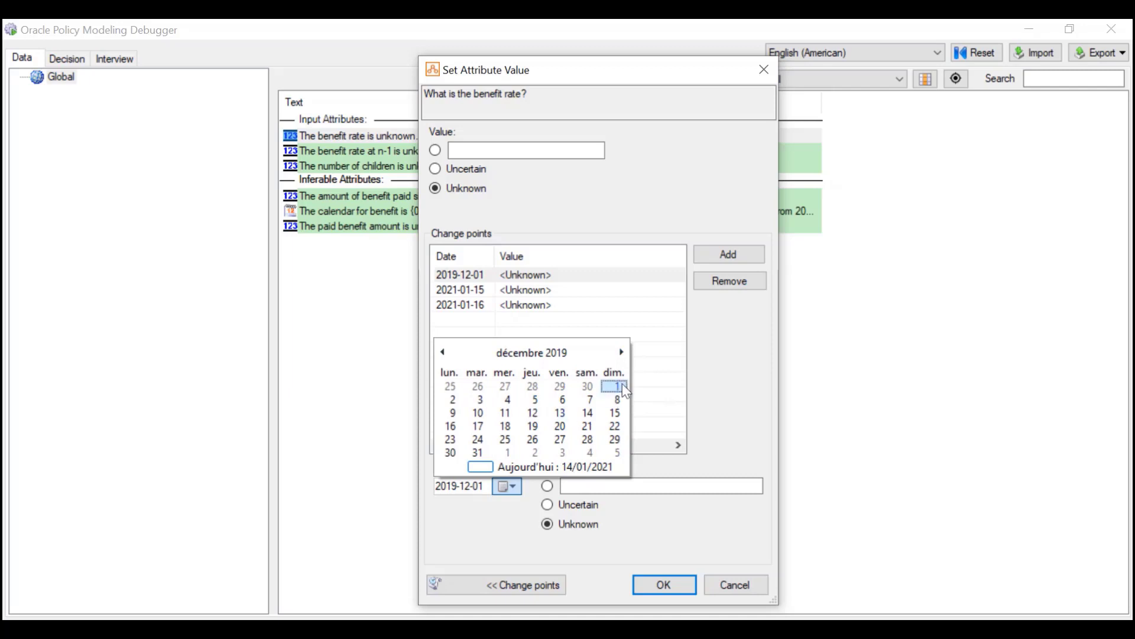
{"action": "left_click", "coordinate": [622, 384]}
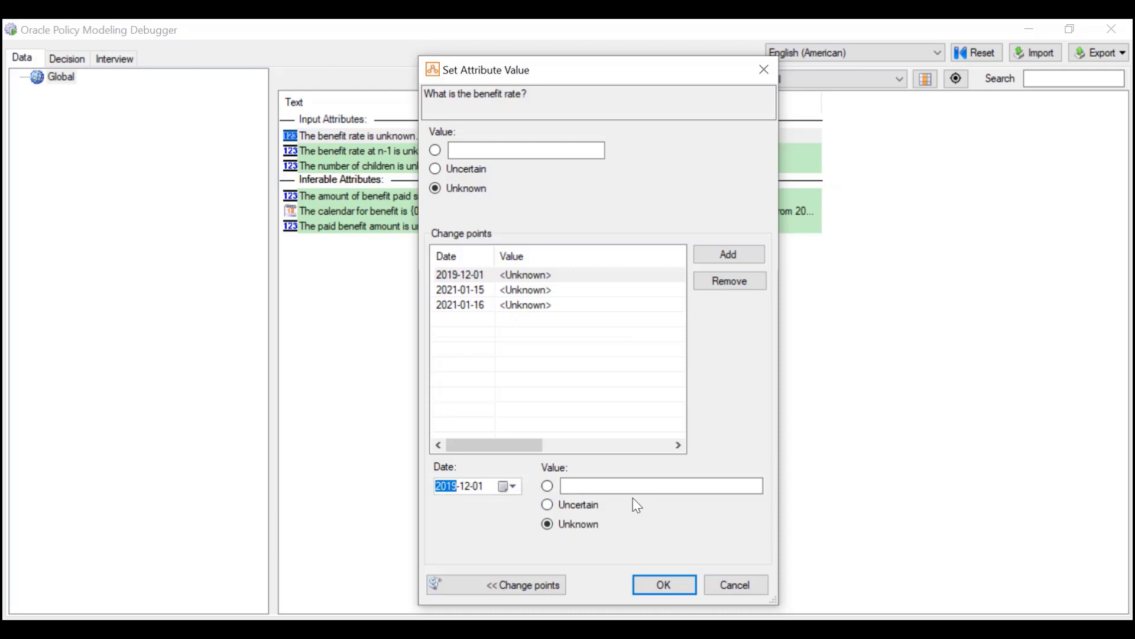
{"action": "left_click", "coordinate": [610, 484]}
{"action": "type", "text": "15"}
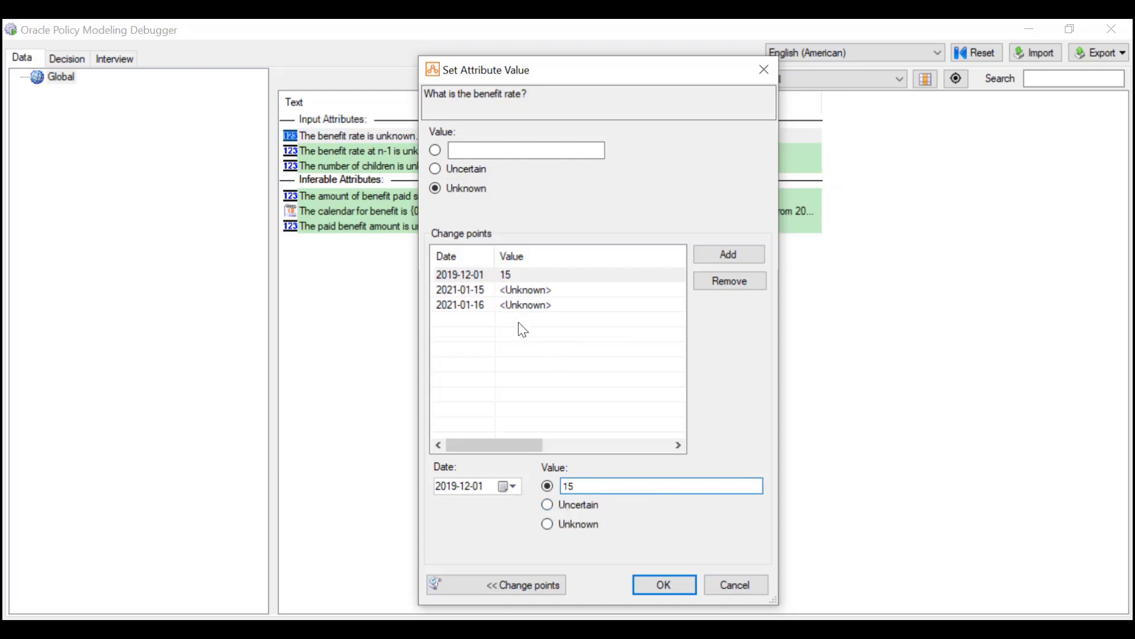
Step: Set the benefit rate's second change point to the date 2020-06-15 with the value 17.5
{"action": "left_click", "coordinate": [474, 289]}
{"action": "left_click", "coordinate": [510, 485]}
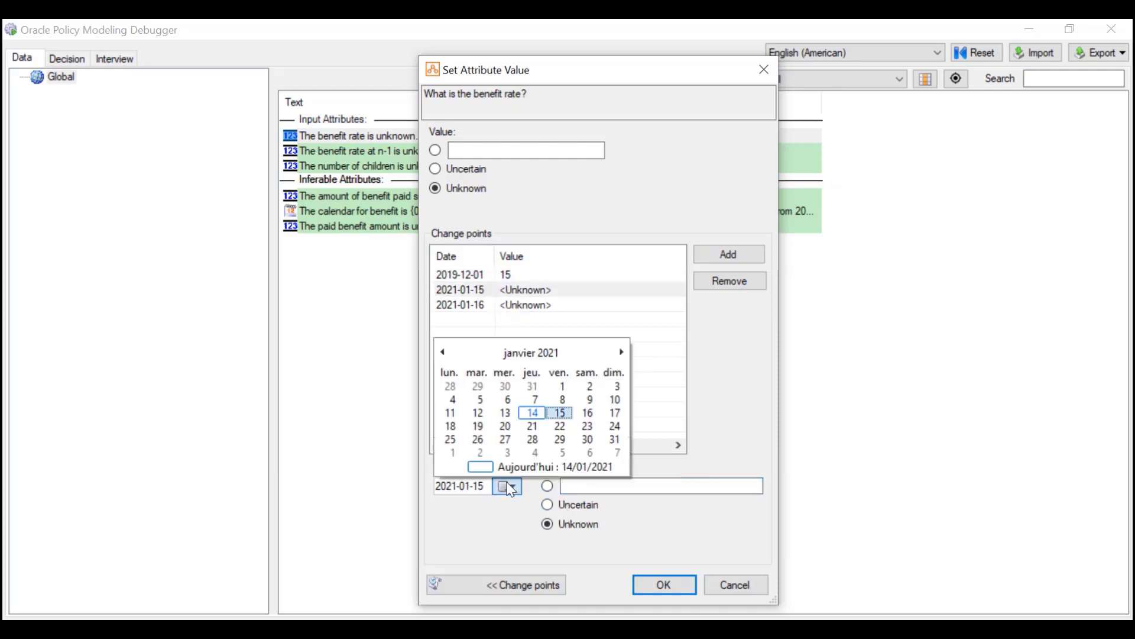
{"action": "left_click", "coordinate": [448, 352]}
{"action": "left_click", "coordinate": [449, 352]}
{"action": "left_click", "coordinate": [448, 352]}
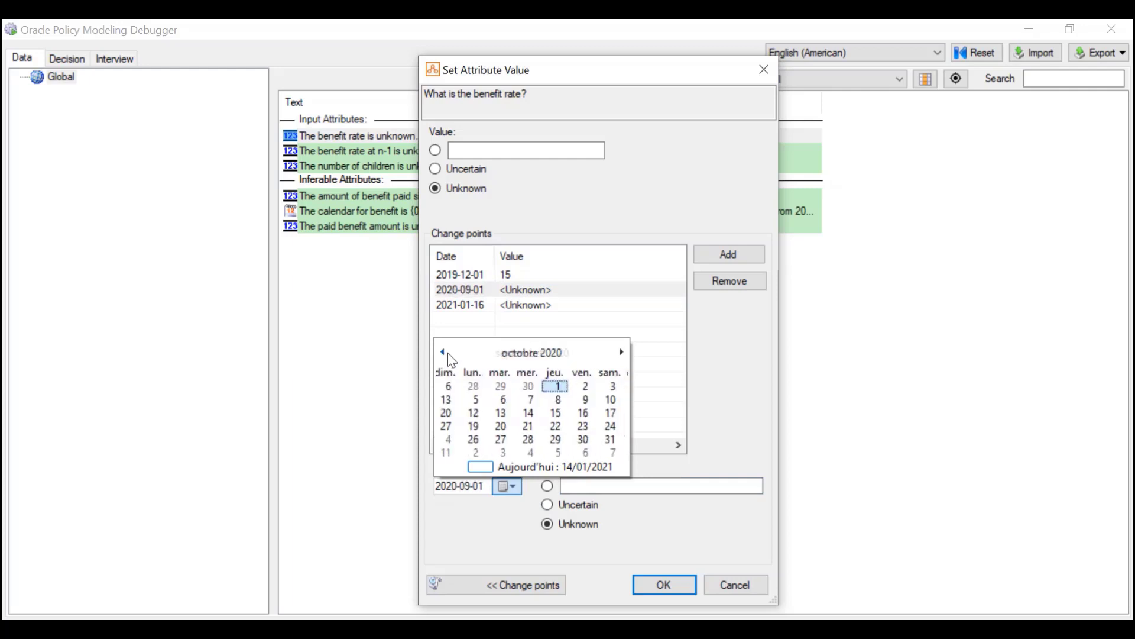
{"action": "left_click", "coordinate": [448, 352]}
{"action": "left_click", "coordinate": [448, 353]}
{"action": "left_click", "coordinate": [448, 353]}
{"action": "left_click", "coordinate": [449, 353]}
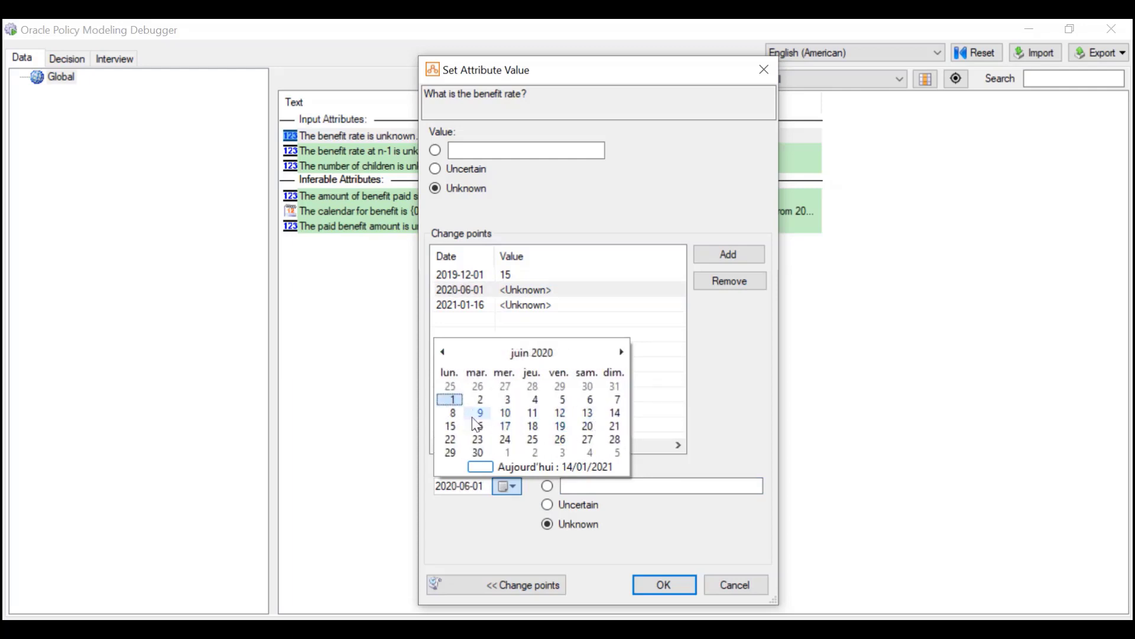
{"action": "left_click", "coordinate": [450, 426]}
{"action": "left_click", "coordinate": [597, 486]}
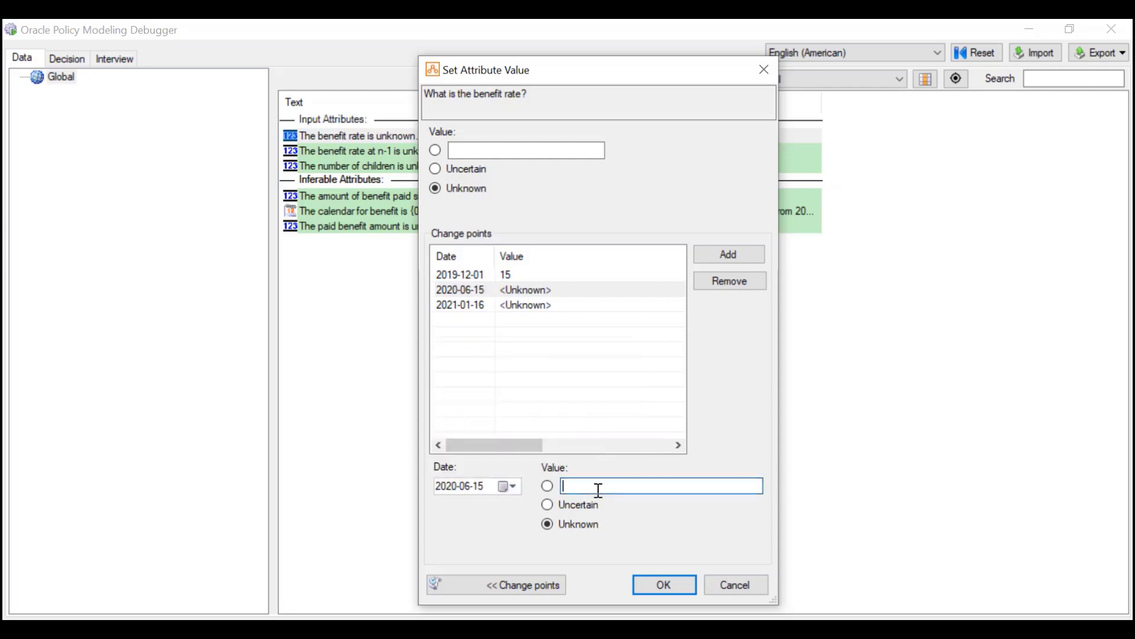
{"action": "type", "text": "17.5"}
Step: Set the benefit rate's third change point to 2020-11-01 with the value 18, then save and recheck the attribute's change points
{"action": "left_click", "coordinate": [509, 314]}
{"action": "left_click", "coordinate": [477, 486]}
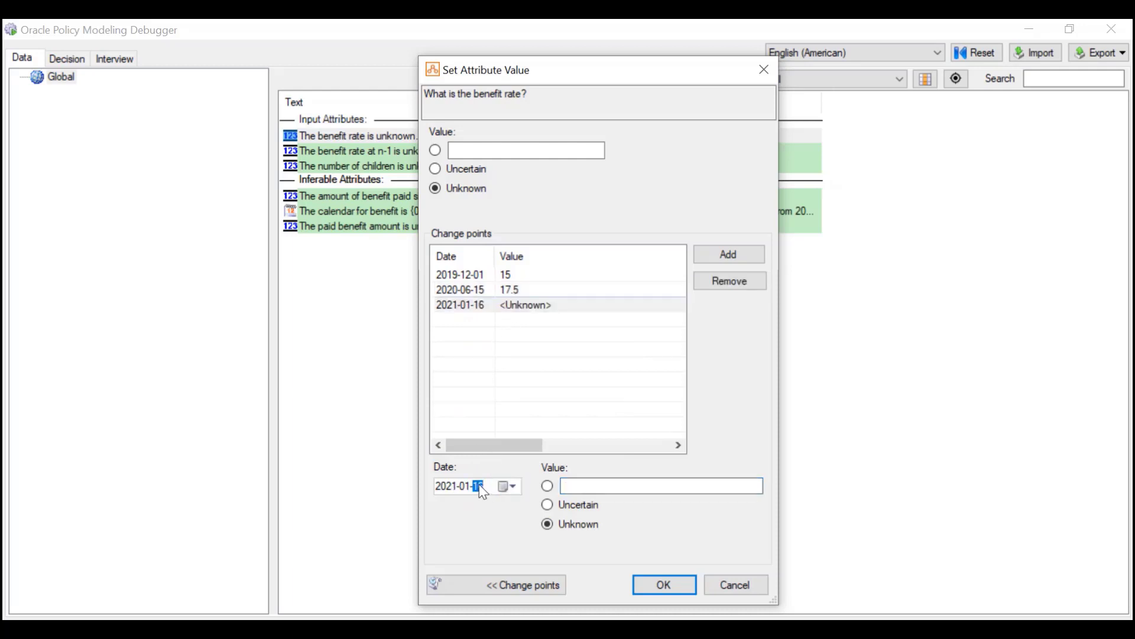
{"action": "left_click", "coordinate": [507, 486]}
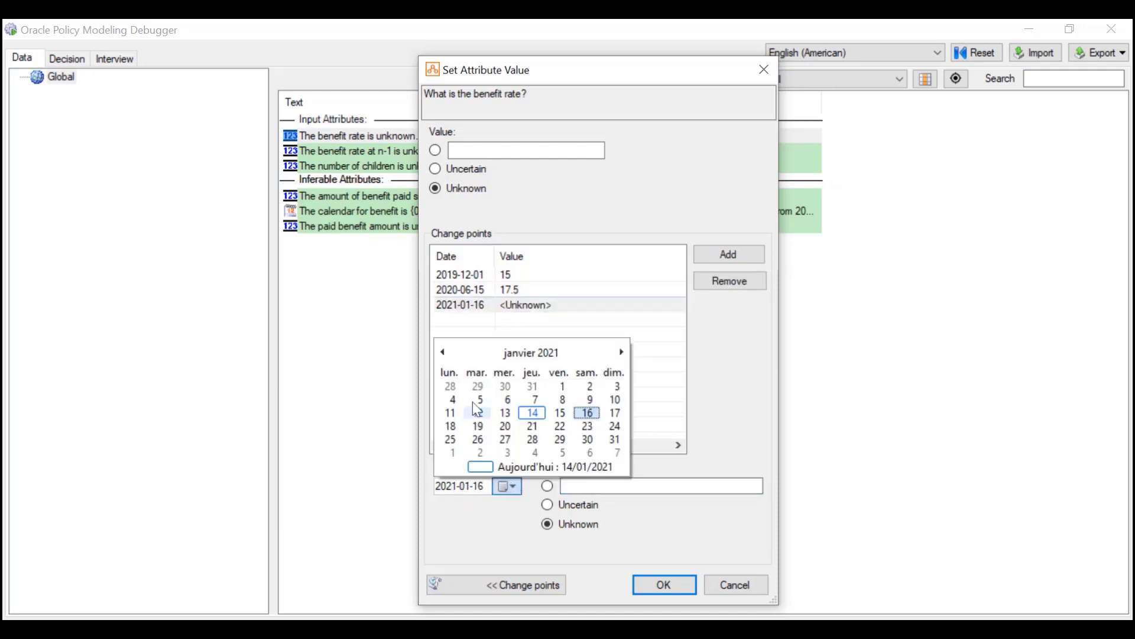
{"action": "left_click", "coordinate": [442, 345]}
{"action": "left_click", "coordinate": [441, 344]}
{"action": "left_click", "coordinate": [441, 344]}
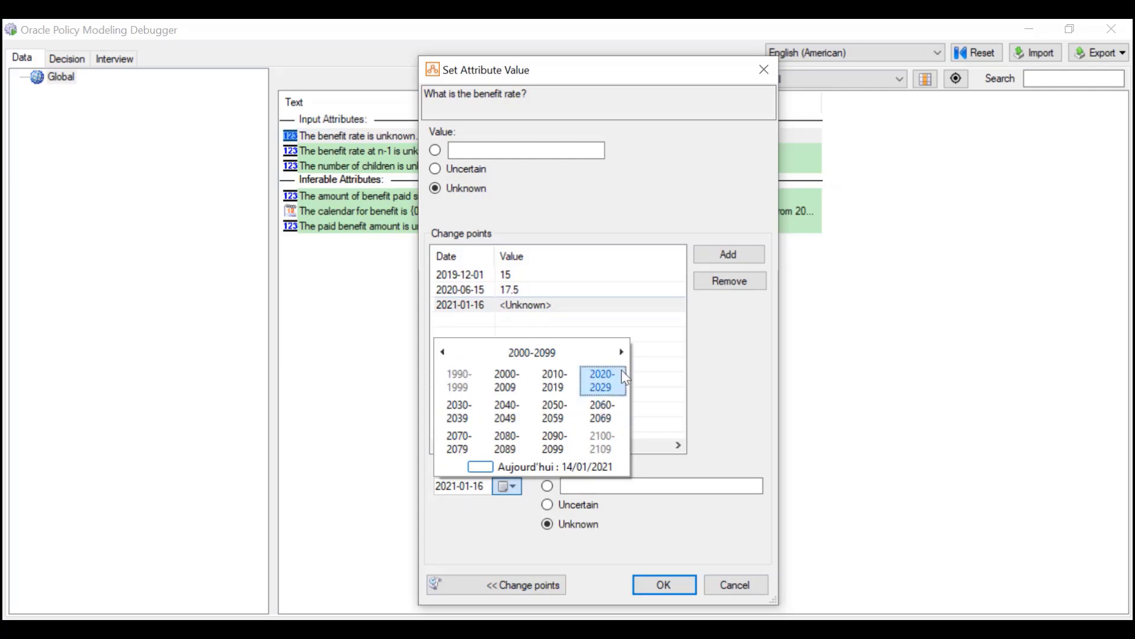
{"action": "left_click", "coordinate": [603, 381]}
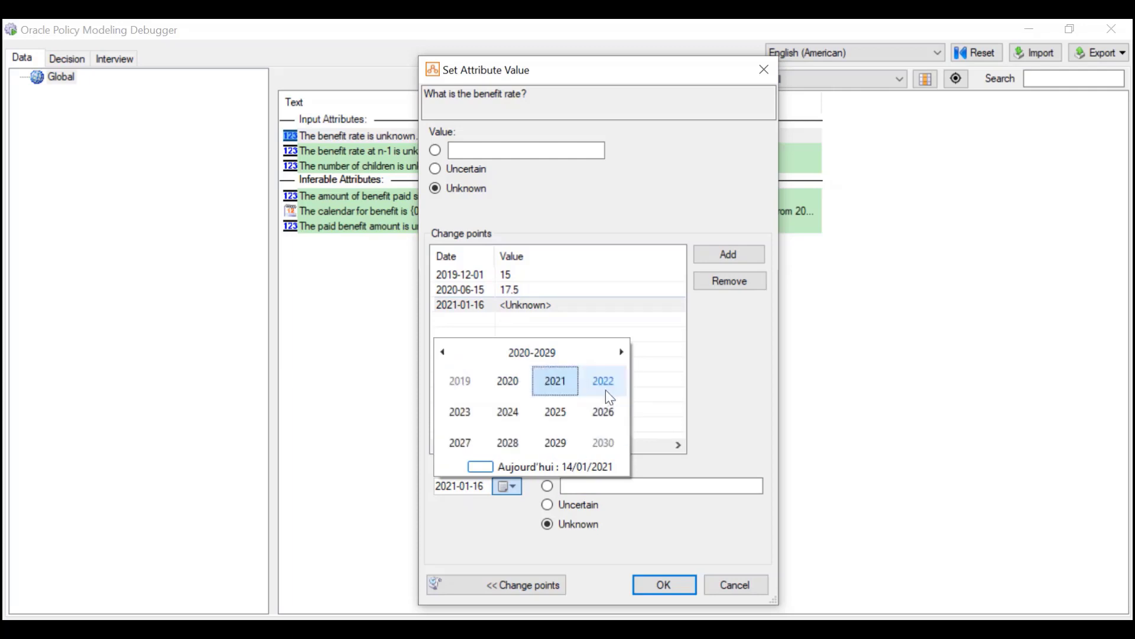
{"action": "left_click", "coordinate": [513, 381]}
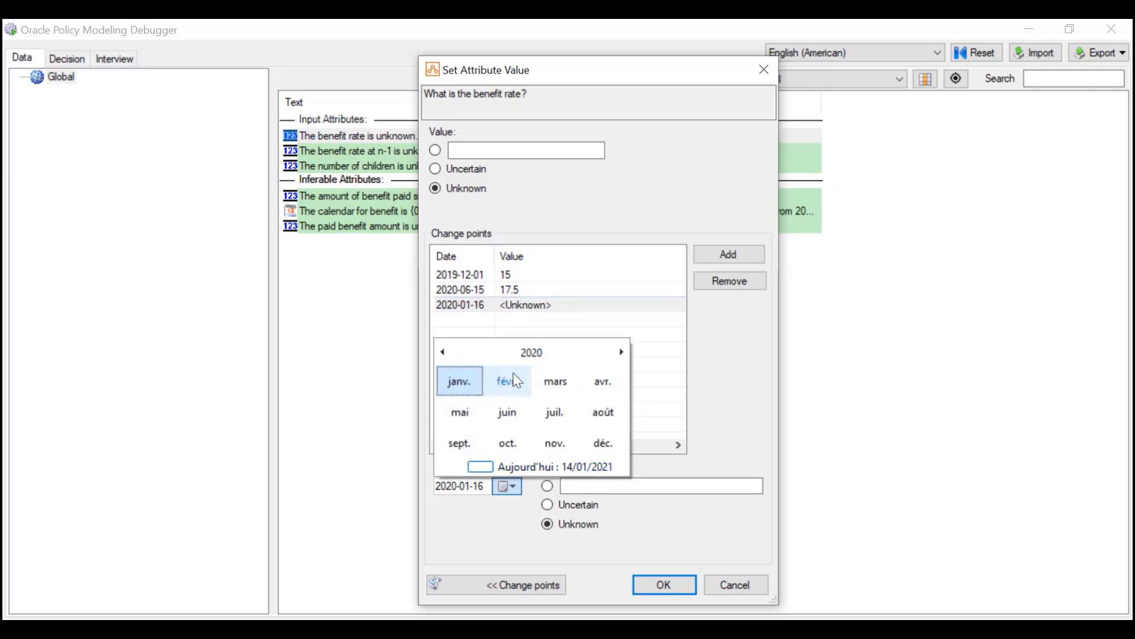
{"action": "left_click", "coordinate": [558, 445]}
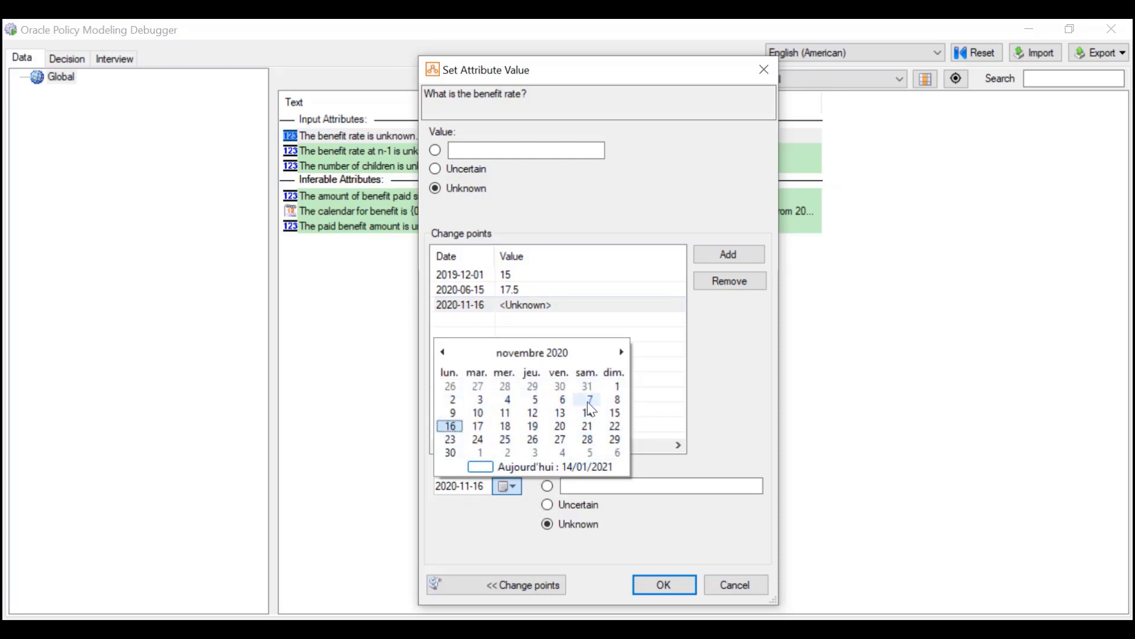
{"action": "left_click", "coordinate": [617, 387]}
{"action": "left_click", "coordinate": [598, 491]}
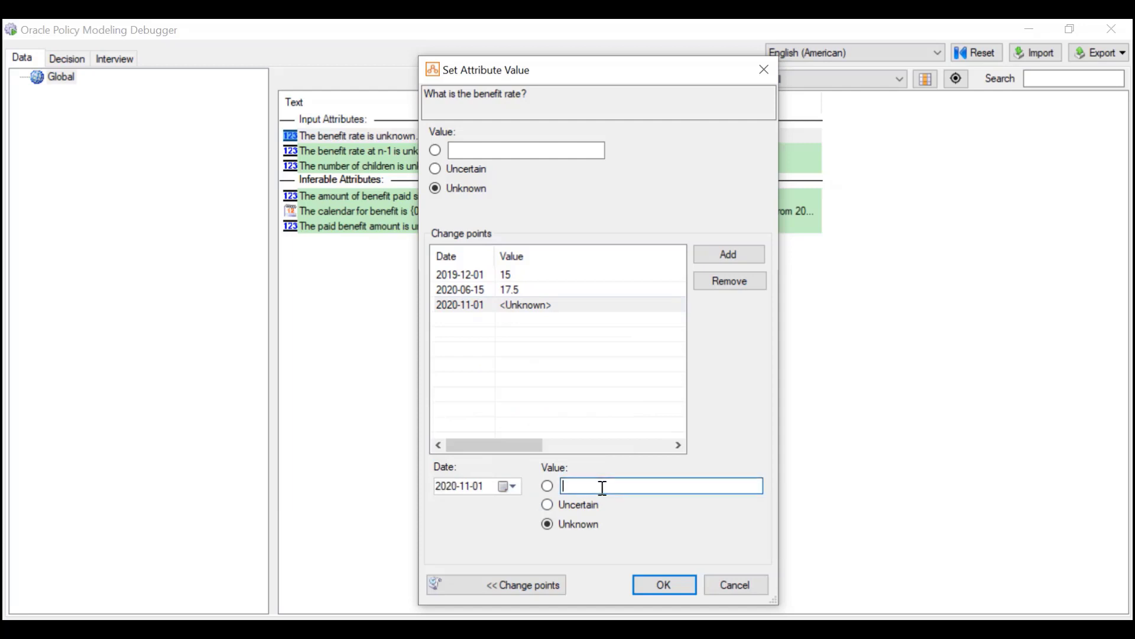
{"action": "type", "text": "18"}
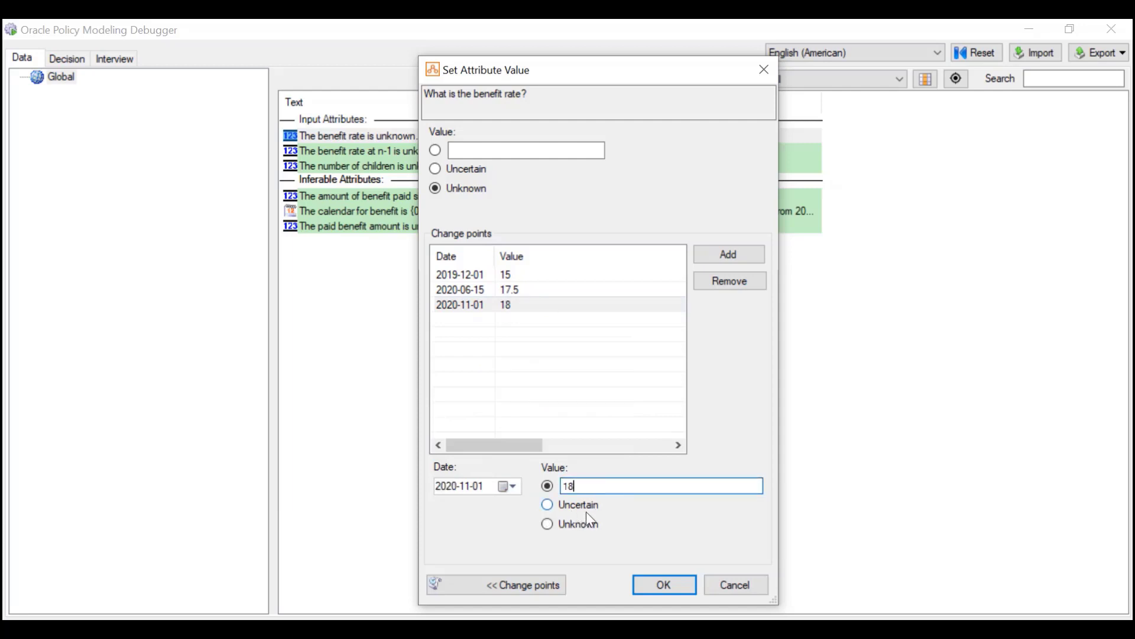
{"action": "left_click", "coordinate": [663, 585]}
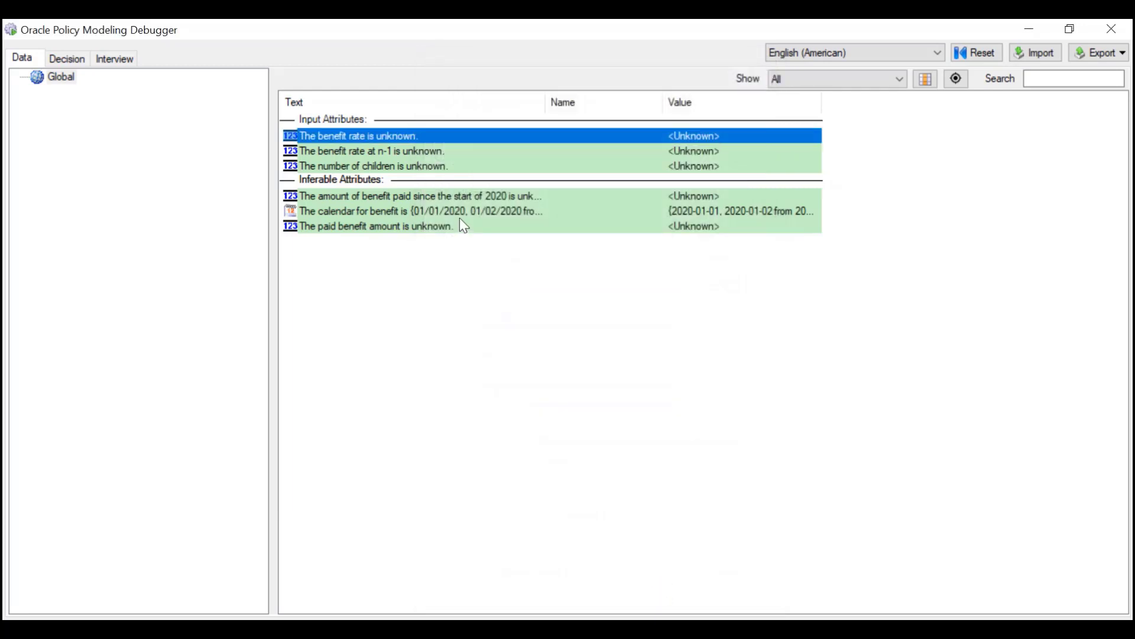
{"action": "double_click", "coordinate": [417, 136]}
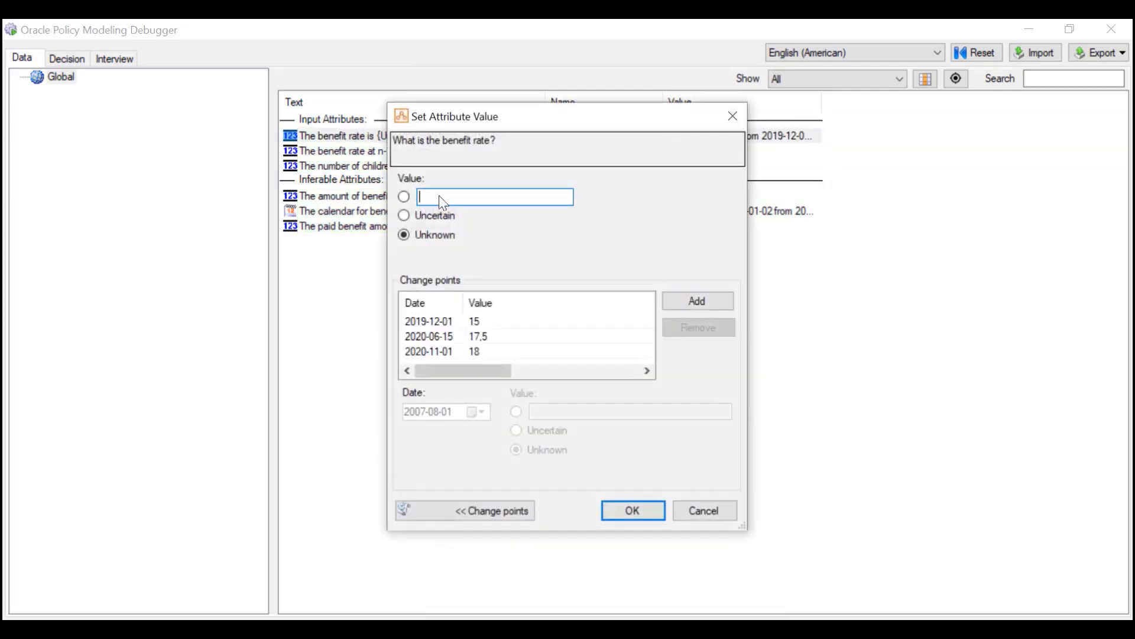
{"action": "left_click", "coordinate": [651, 512]}
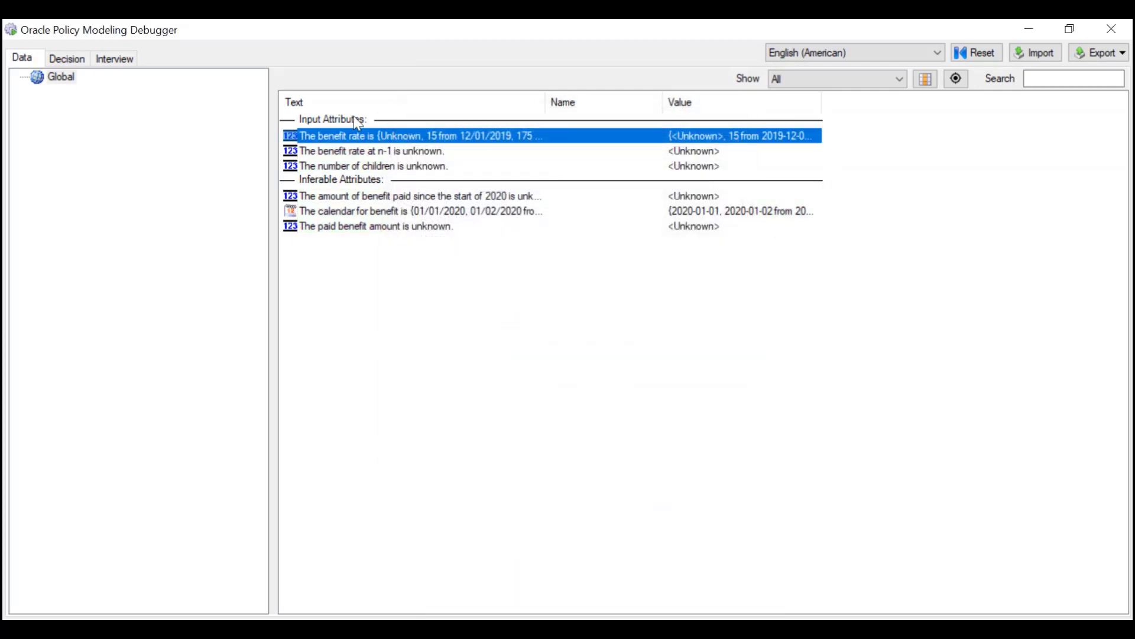
Step: Try to correct the benefit rate's 2020-06-15 change point to 17.5, save it, and recheck the attribute's change points
{"action": "double_click", "coordinate": [441, 137]}
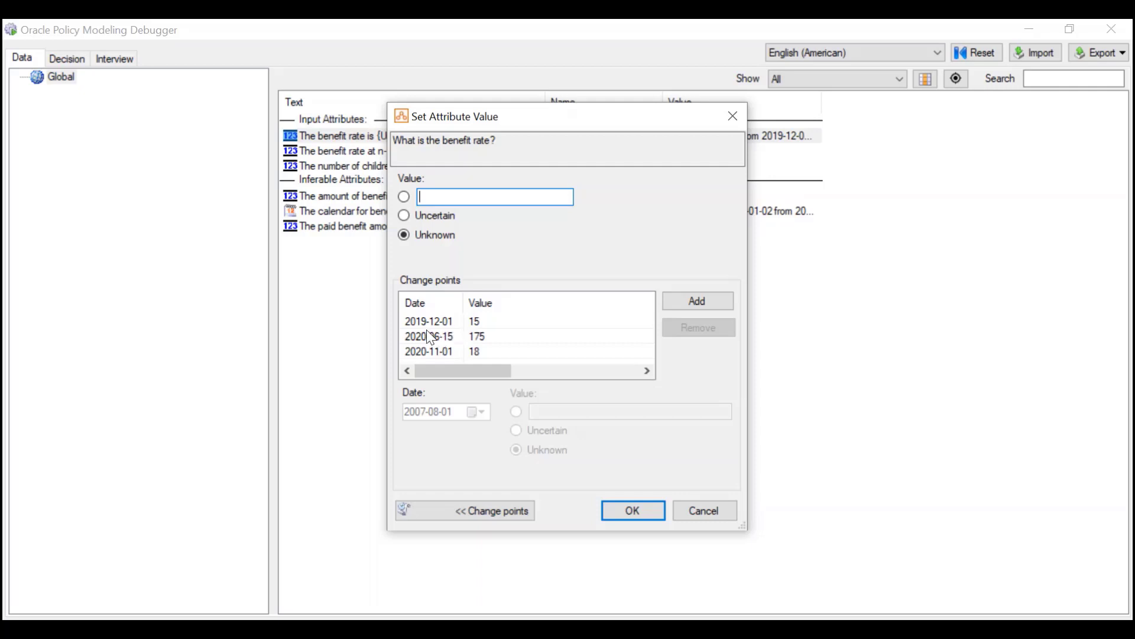
{"action": "left_click", "coordinate": [490, 341]}
{"action": "left_click", "coordinate": [581, 410]}
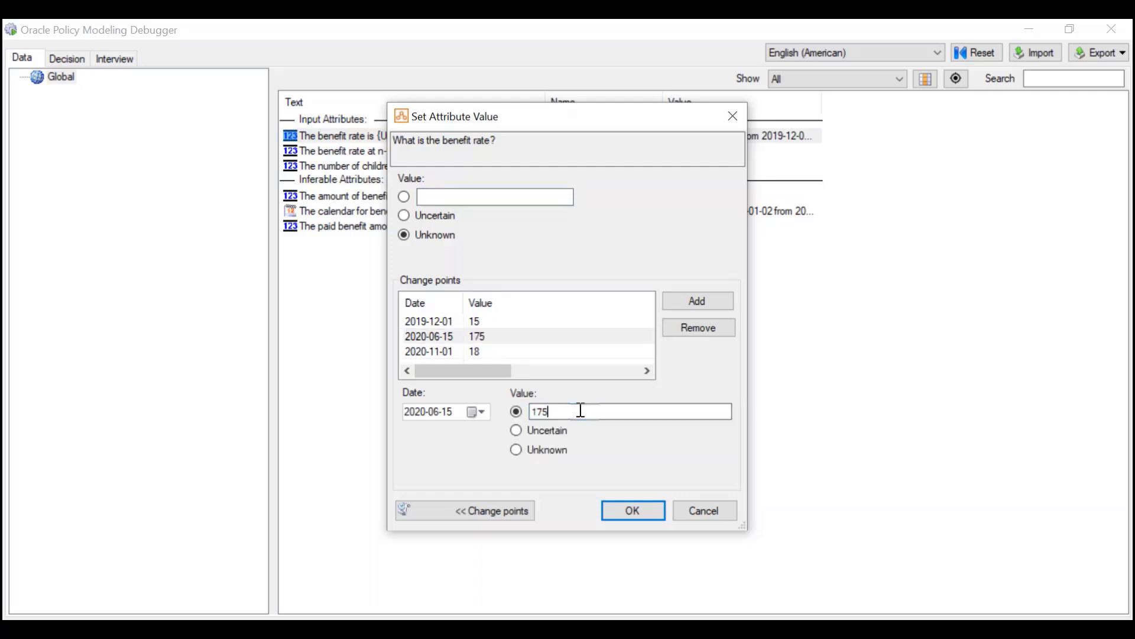
{"action": "key", "text": "BackSpace"}
{"action": "type", "text": ".5"}
{"action": "left_click", "coordinate": [484, 351]}
{"action": "left_click", "coordinate": [504, 340]}
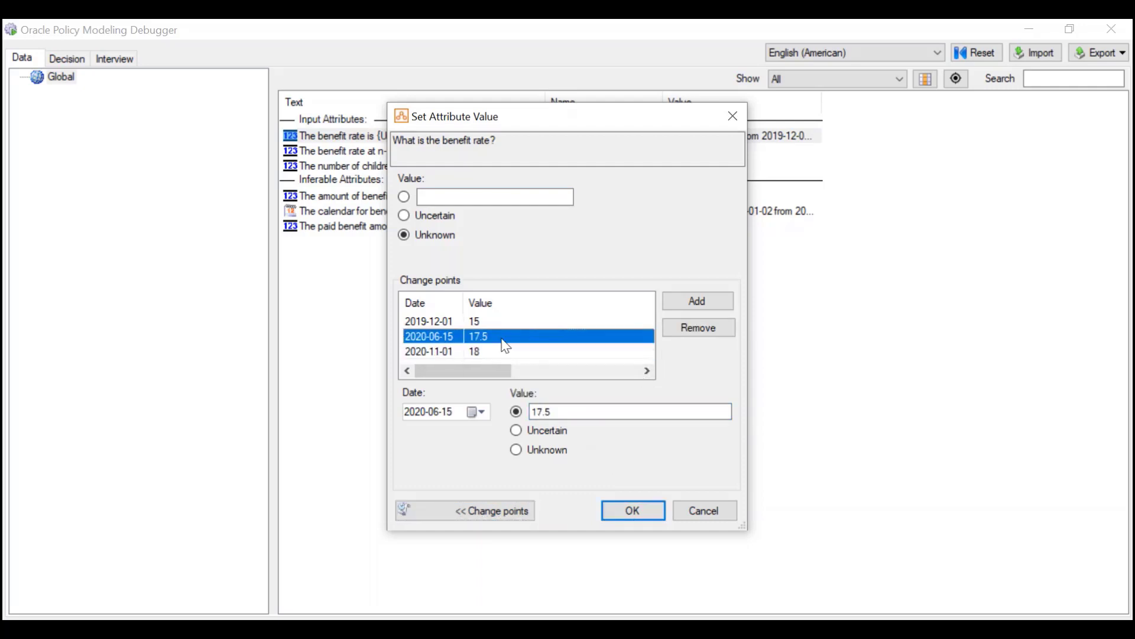
{"action": "left_click", "coordinate": [630, 512]}
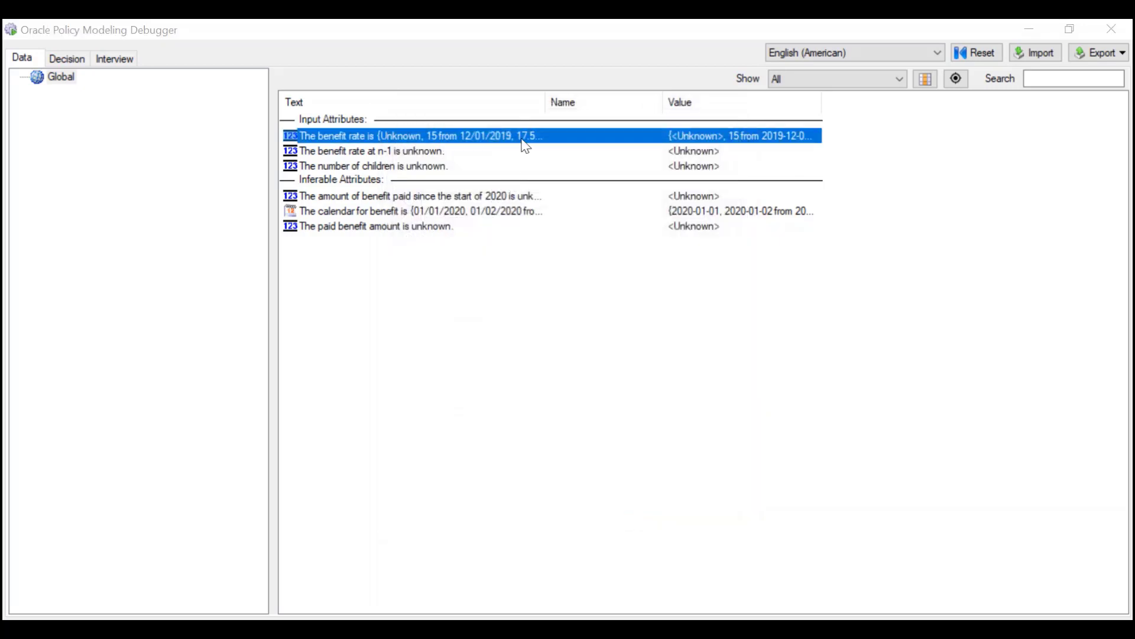
{"action": "double_click", "coordinate": [525, 145]}
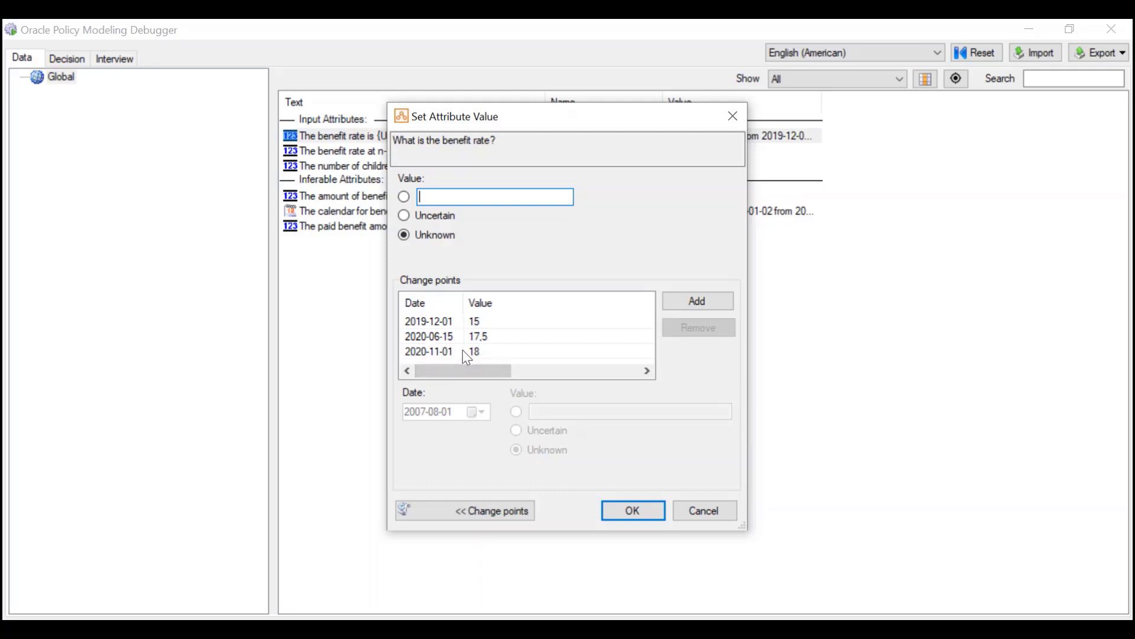
{"action": "left_click", "coordinate": [633, 512]}
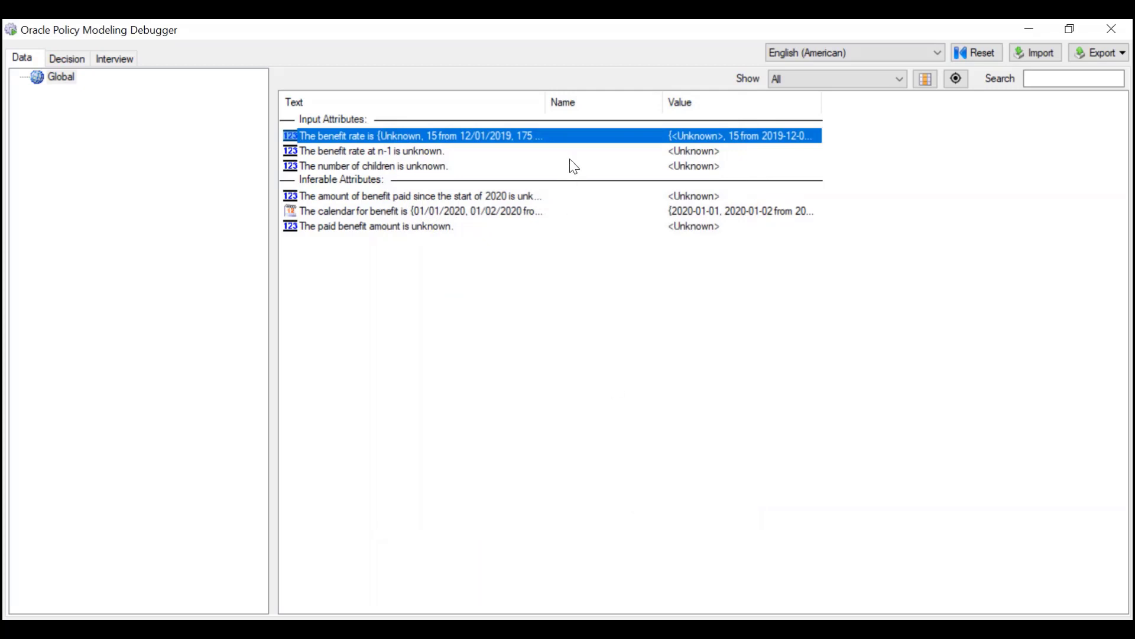
Step: Switch to the Calendar Rules document in Word and start a new line below the calendar rule reading "the benefit rate at n-1 ="
{"action": "left_click", "coordinate": [689, 630]}
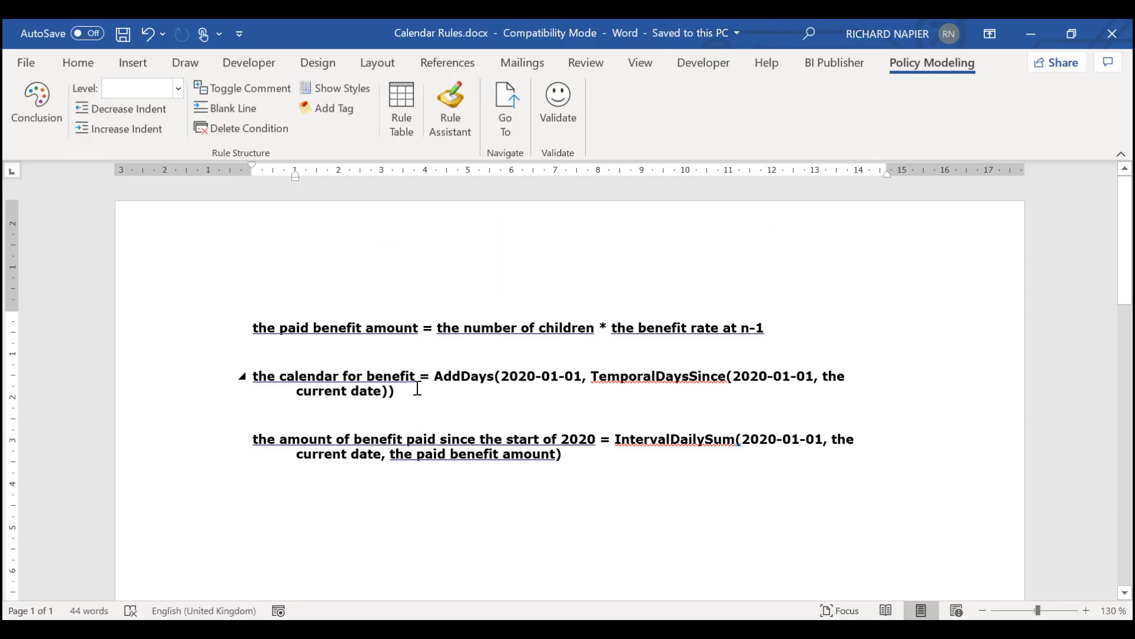
{"action": "left_click", "coordinate": [785, 328]}
{"action": "left_click", "coordinate": [436, 415]}
{"action": "key", "text": "Return"}
{"action": "type", "text": "the"}
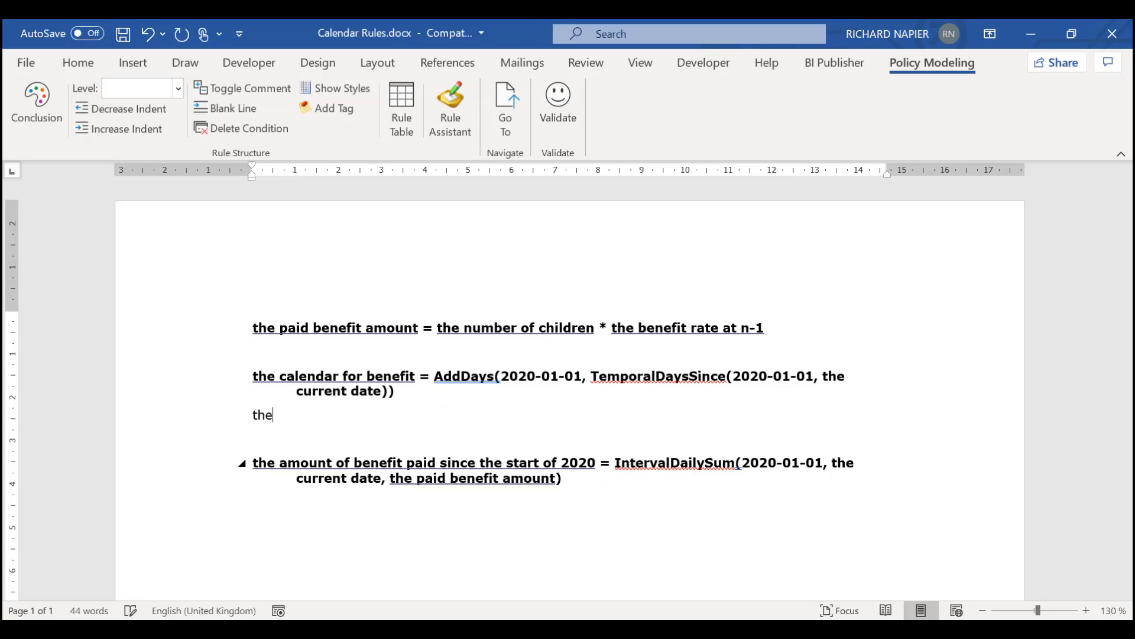
{"action": "type", "text": " benefit rate at n"}
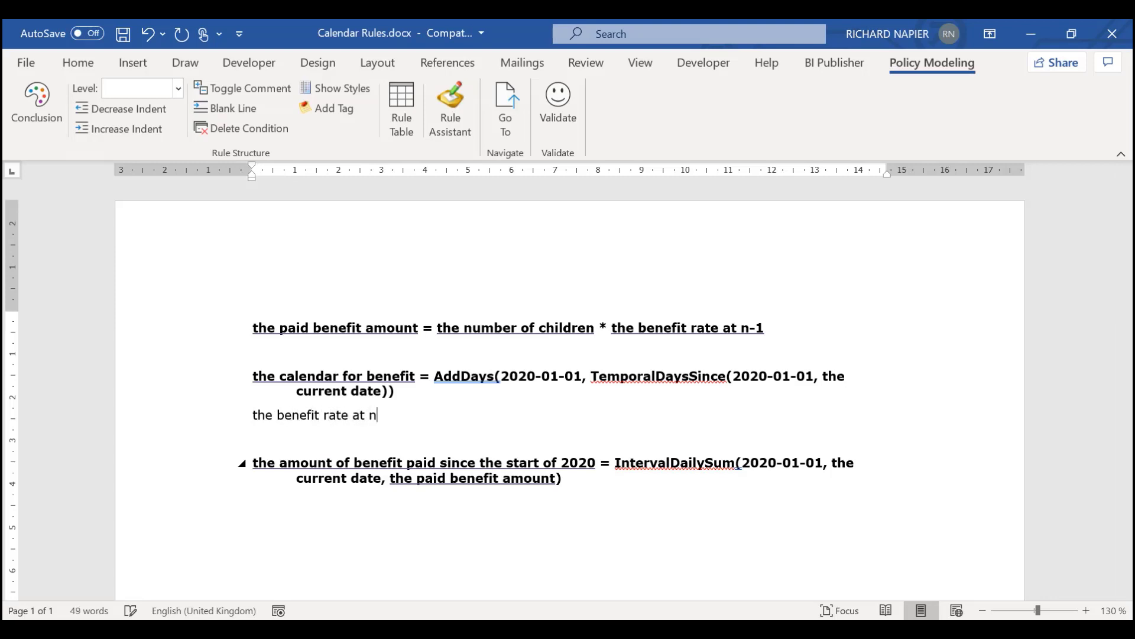
{"action": "type", "text": "-1 ="}
{"action": "left_click_drag", "start_coordinate": [765, 327], "coordinate": [623, 327]}
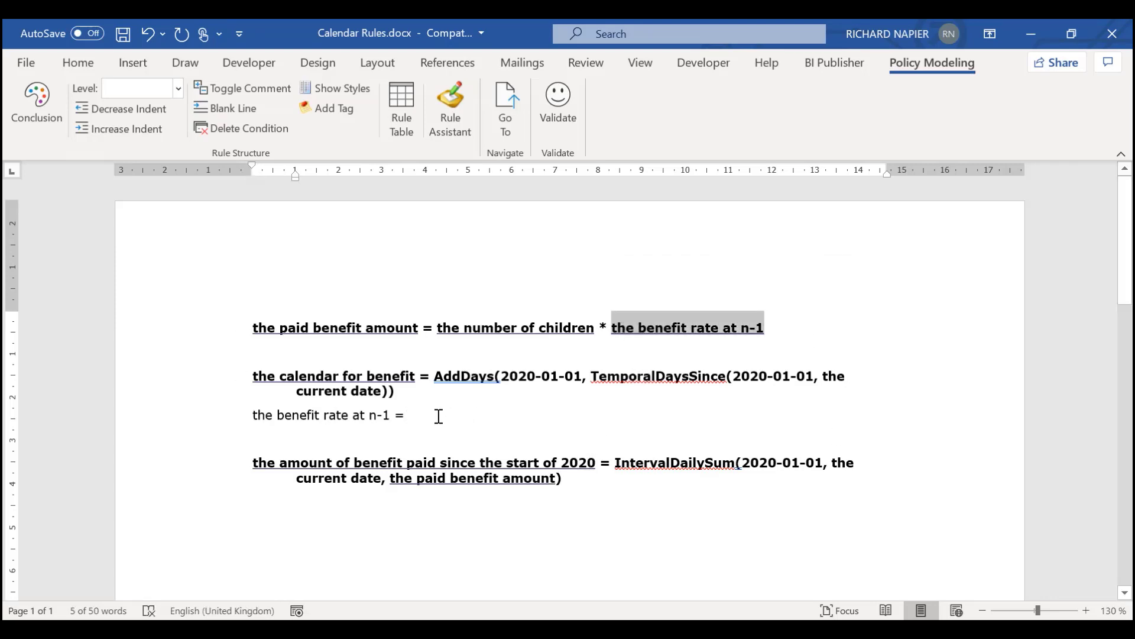
{"action": "left_click", "coordinate": [471, 433]}
Step: Complete the benefit rate at n-1 rule with the expression ValueAt(AddMonths(the calendar for benefit, -1), the benefit rate)
{"action": "type", "text": "Va"}
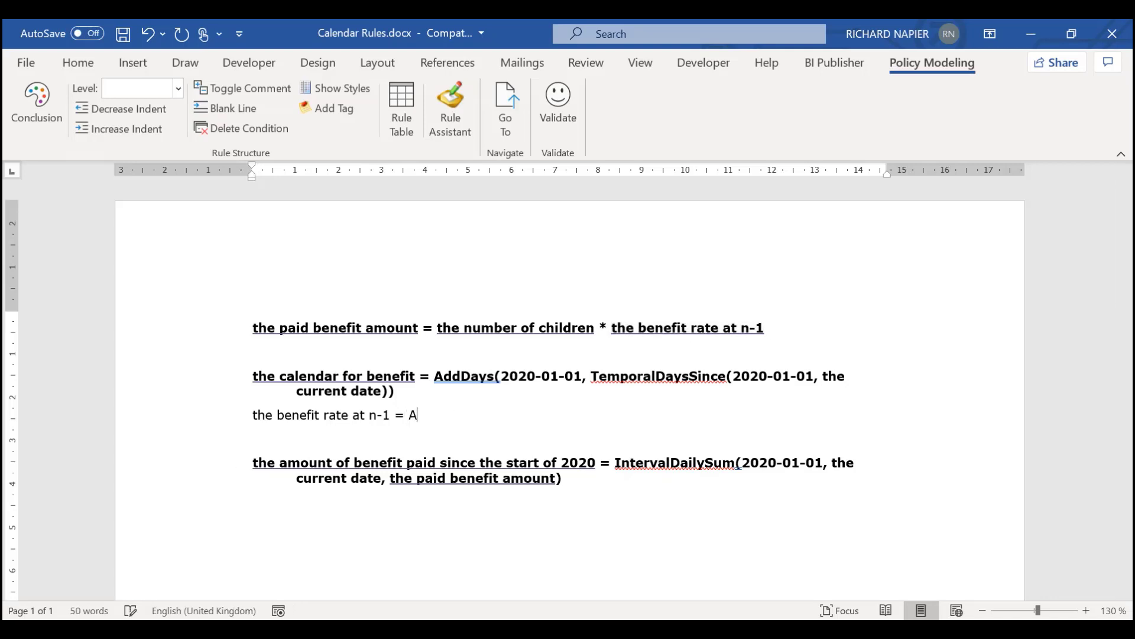
{"action": "type", "text": "luA"}
{"action": "type", "text": "At("}
{"action": "type", "text": "Addo"}
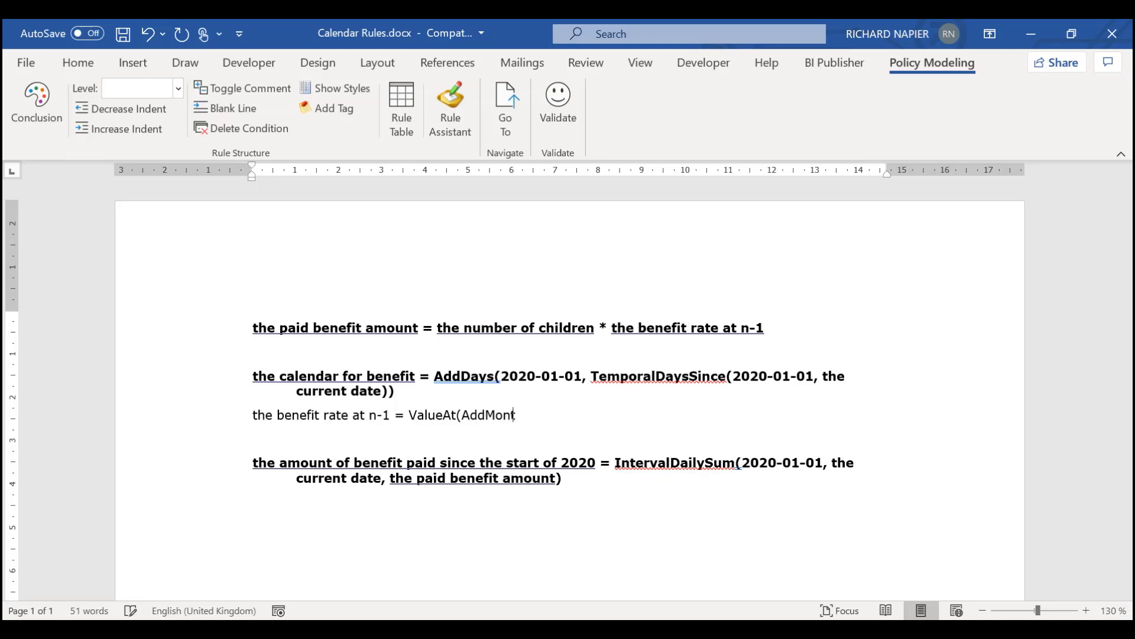
{"action": "type", "text": "hs(the cla"}
{"action": "key", "text": "BackSpace"}
{"action": "key", "text": "BackSpace"}
{"action": "type", "text": "al"}
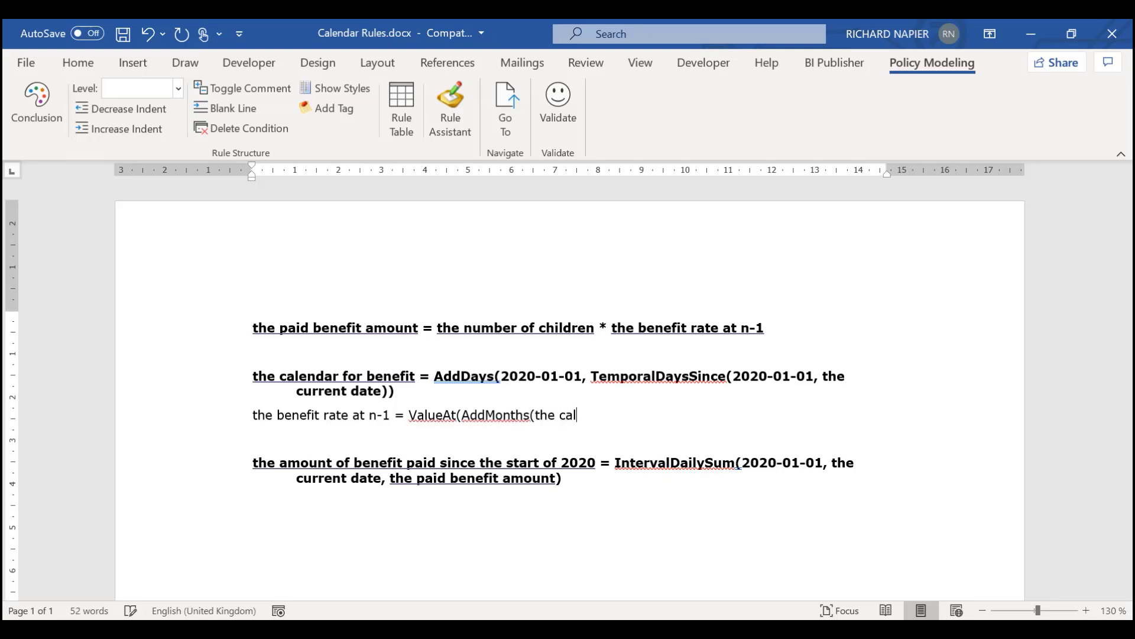
{"action": "type", "text": "endar for benef"}
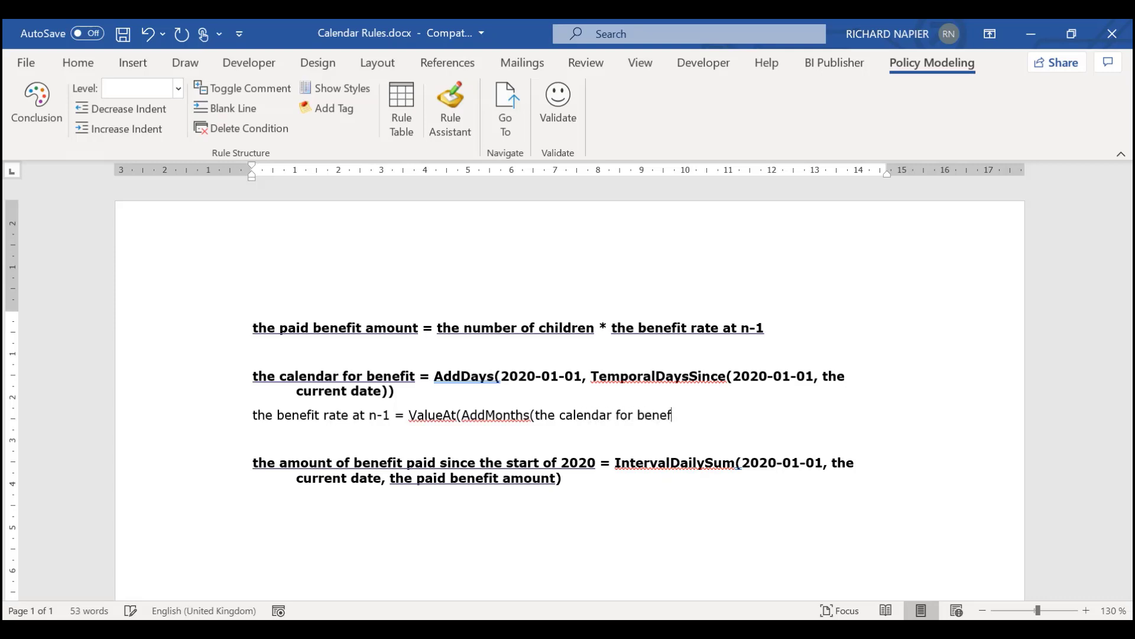
{"action": "type", "text": "it, -1"}
{"action": "type", "text": "), the benefit rat"}
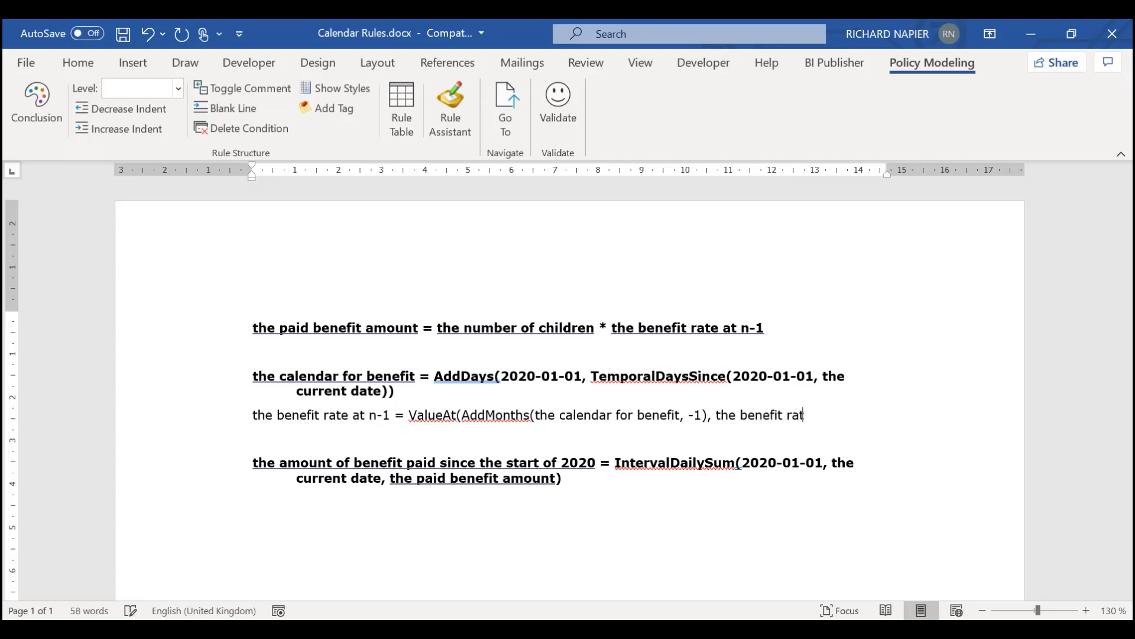
{"action": "type", "text": "e)"}
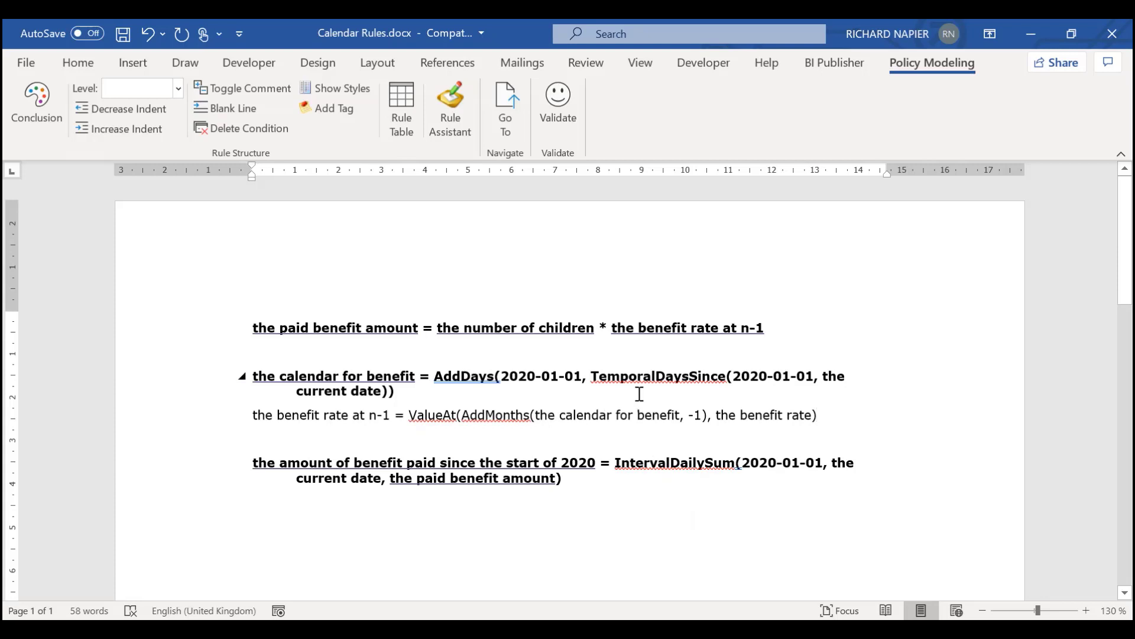
Step: Style the benefit rate at n-1 rule as a conclusion and validate the rule document
{"action": "key", "text": "alt+c"}
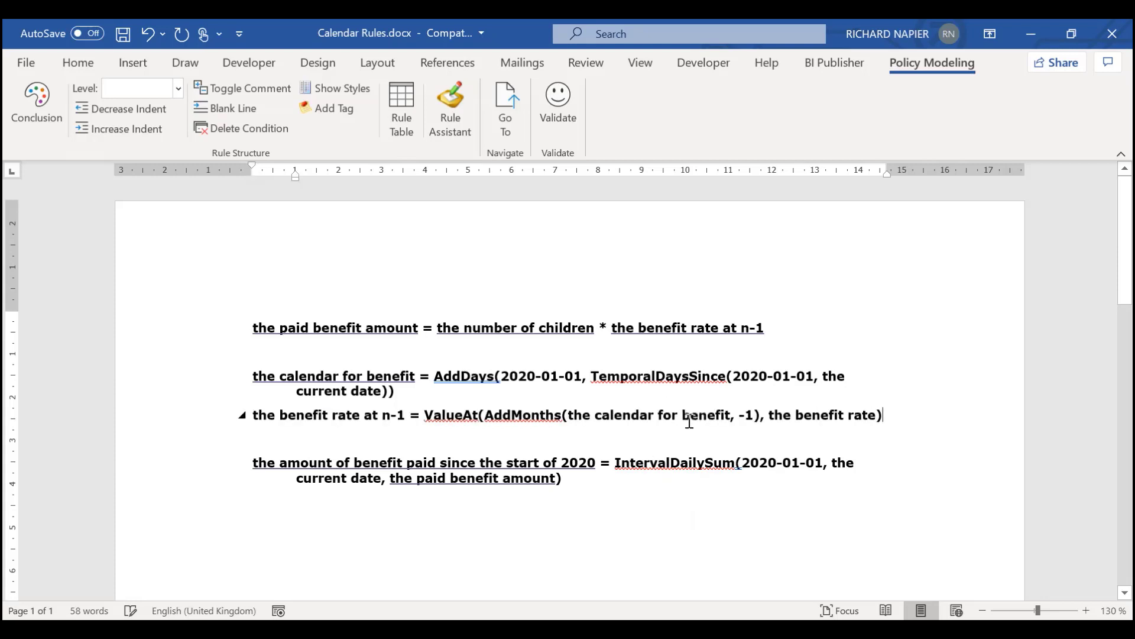
{"action": "left_click", "coordinate": [557, 106]}
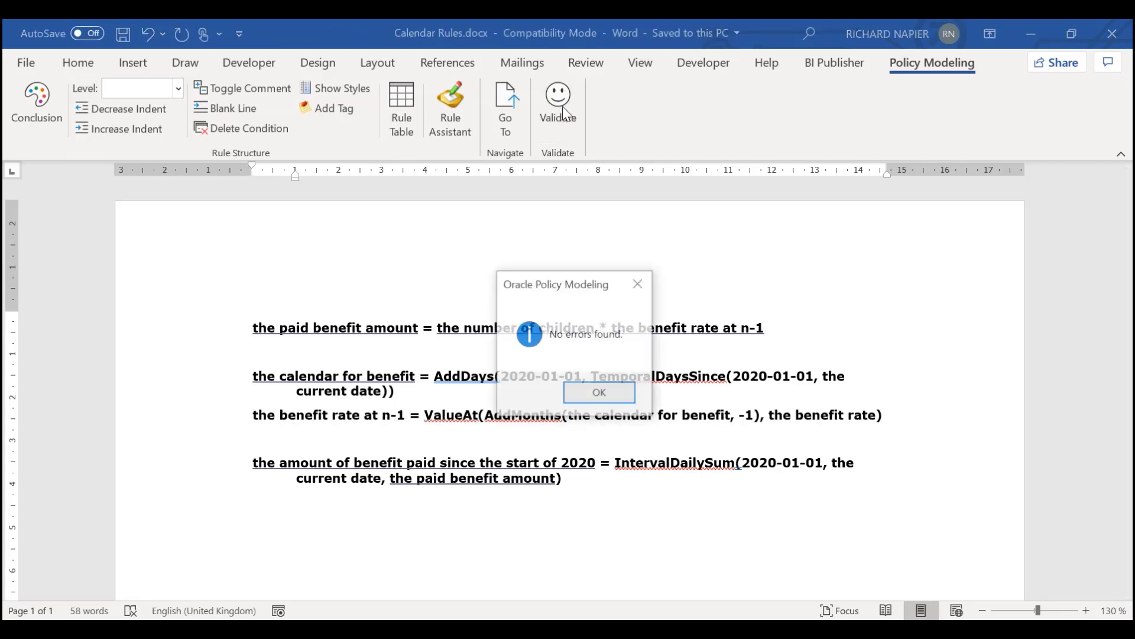
{"action": "left_click", "coordinate": [620, 396]}
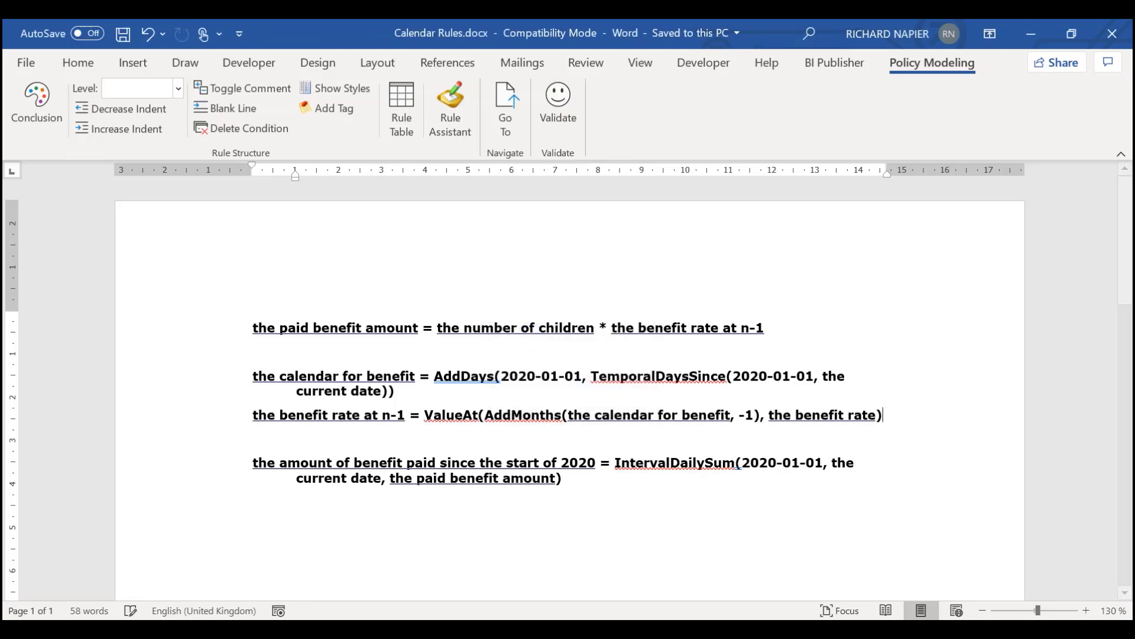
Step: Switch to the Debugger, apply the project changes, and open the number of children attribute with its change points shown
{"action": "left_click", "coordinate": [676, 581]}
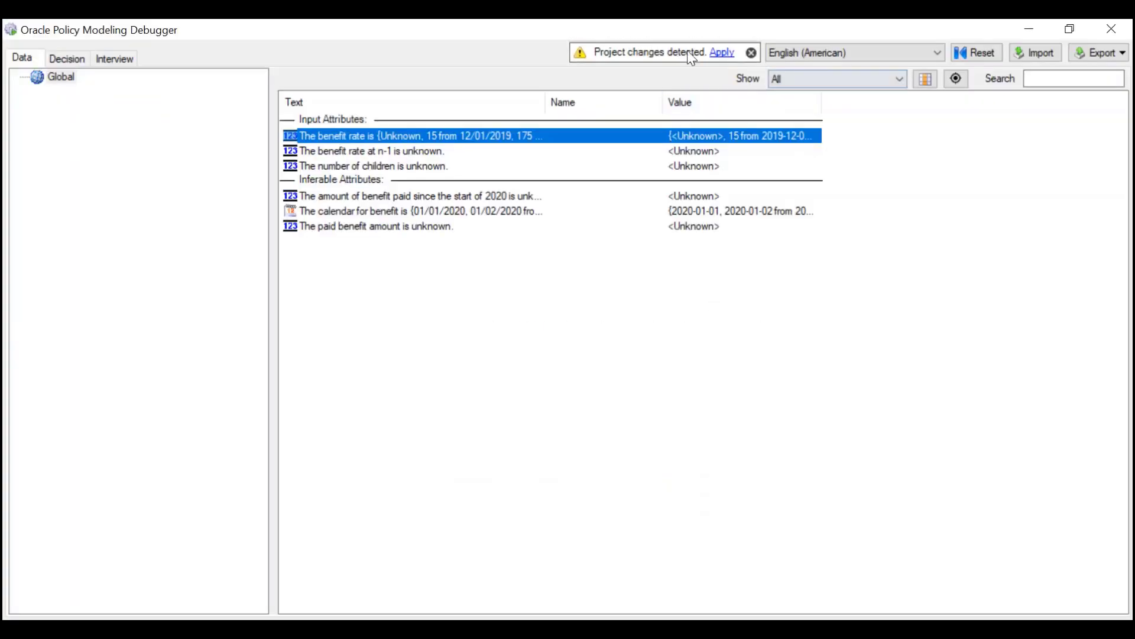
{"action": "left_click", "coordinate": [723, 55]}
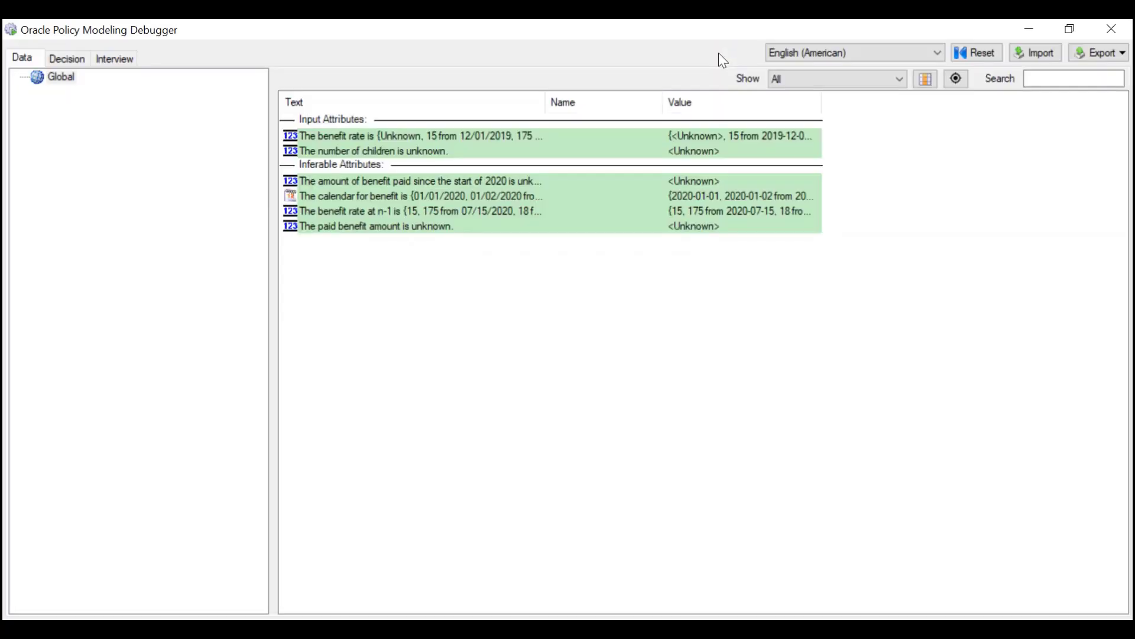
{"action": "left_click", "coordinate": [403, 136]}
{"action": "double_click", "coordinate": [398, 152]}
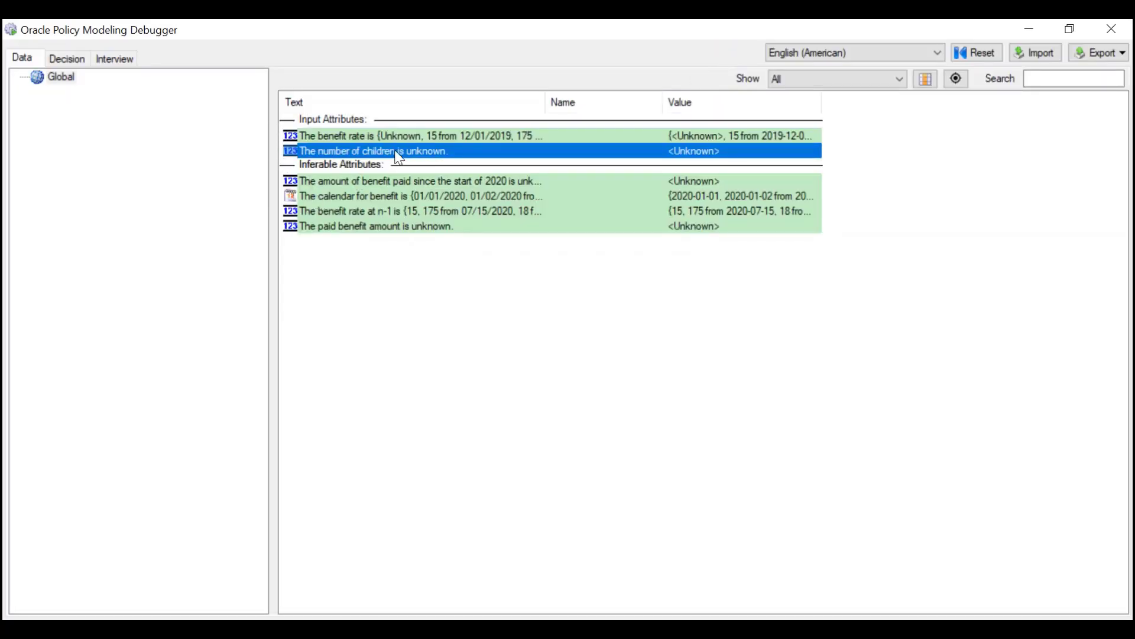
{"action": "left_click", "coordinate": [520, 398]}
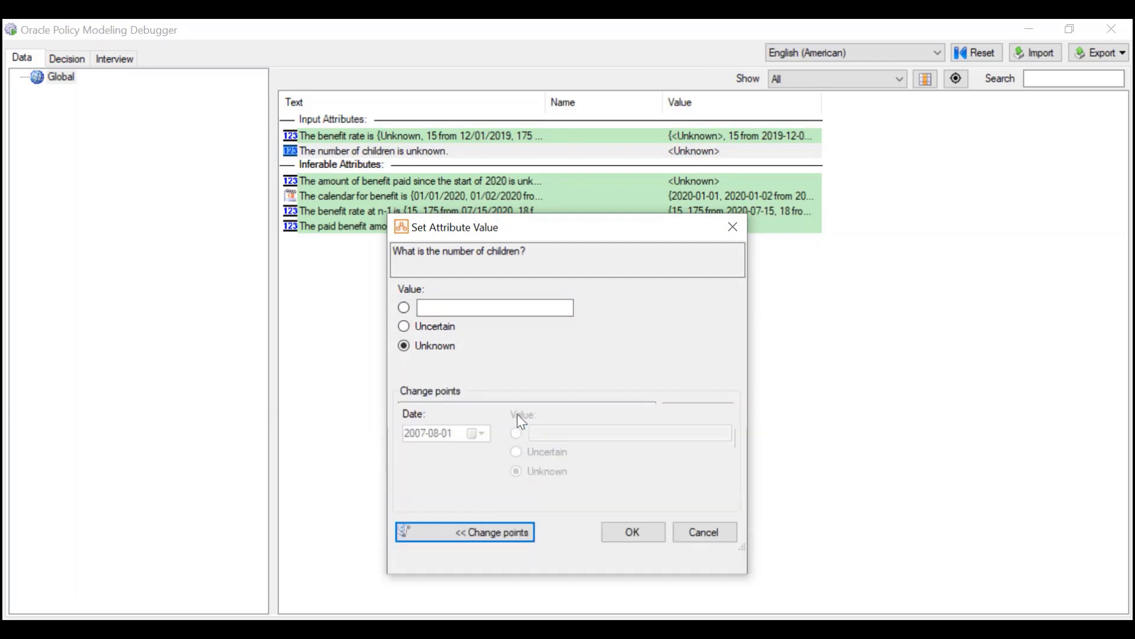
Step: Set the initial number of children to 0 and add two change points to the attribute
{"action": "left_click", "coordinate": [453, 309]}
{"action": "type", "text": "0"}
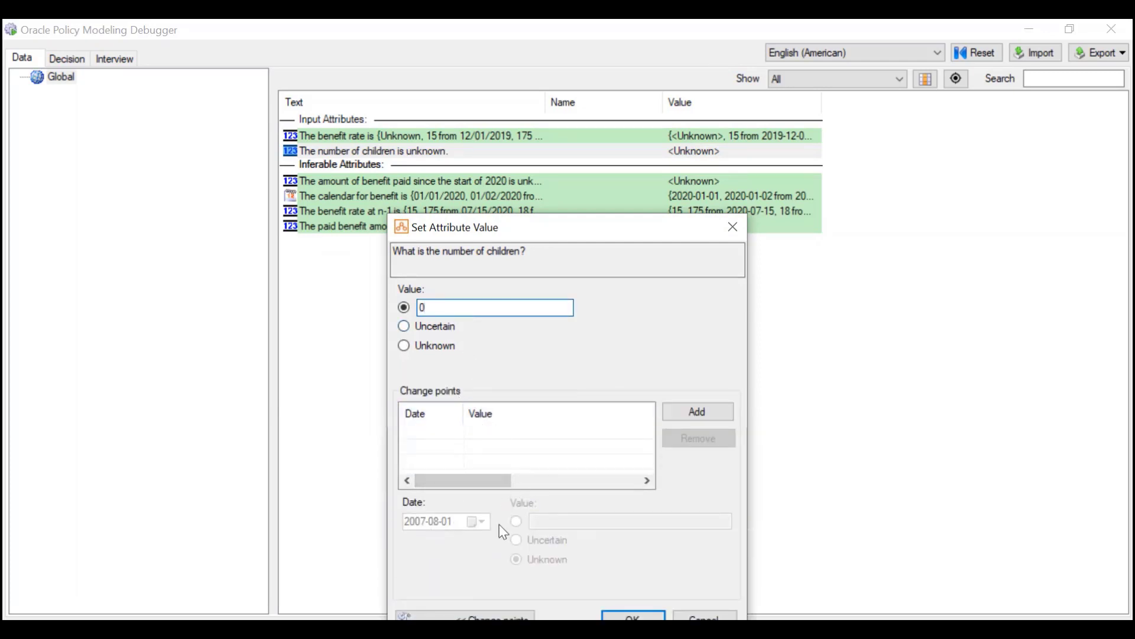
{"action": "left_click", "coordinate": [706, 412]}
{"action": "left_click", "coordinate": [706, 413]}
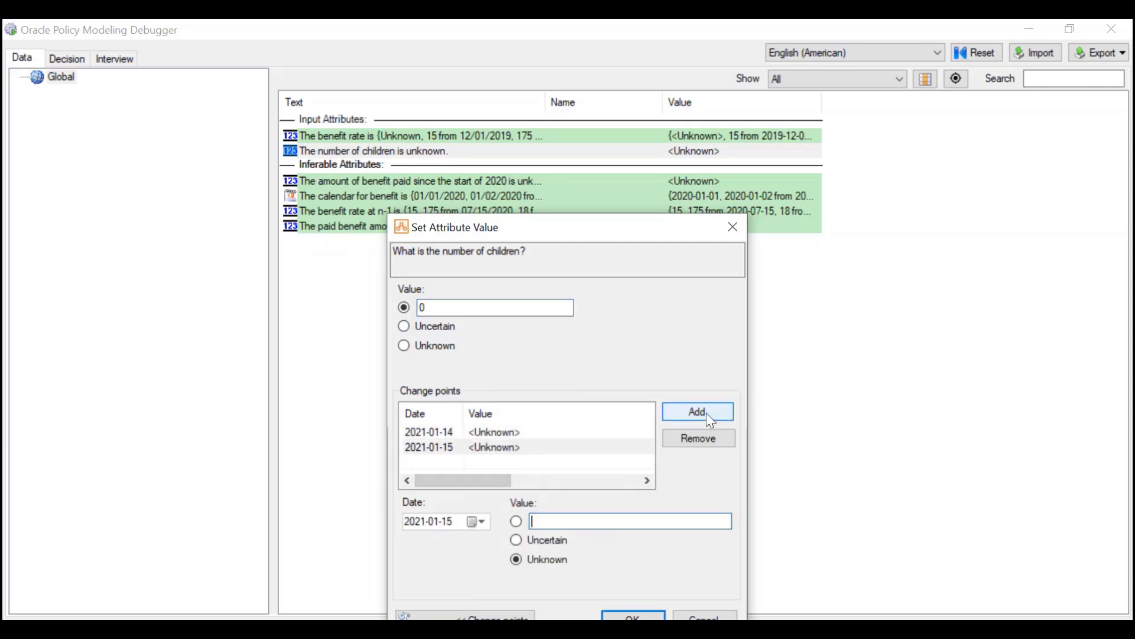
Step: Set one change point of the number of children to the date 2020-02-01 with the value 1
{"action": "left_click", "coordinate": [477, 521]}
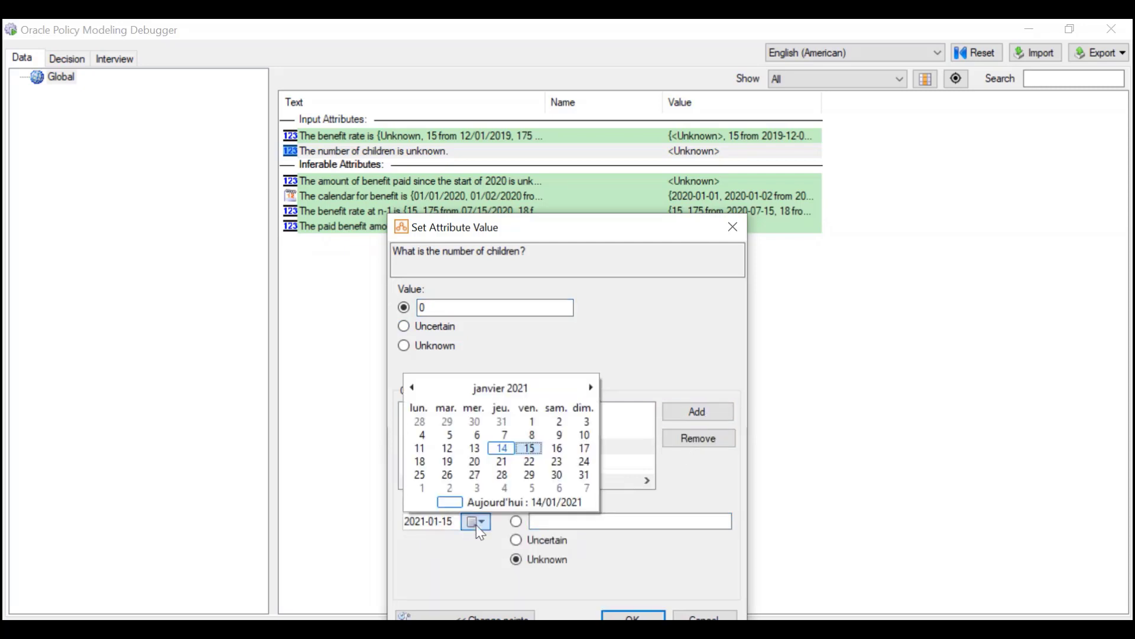
{"action": "left_click", "coordinate": [412, 388]}
{"action": "left_click", "coordinate": [412, 388]}
{"action": "left_click", "coordinate": [412, 388]}
{"action": "left_click", "coordinate": [412, 388]}
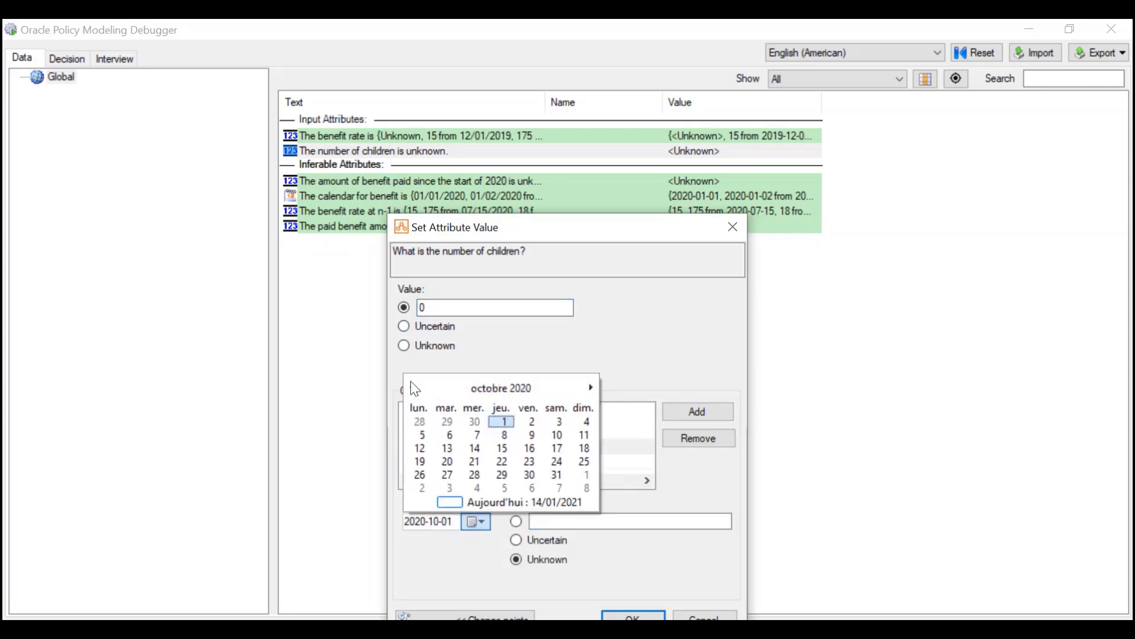
{"action": "left_click", "coordinate": [413, 388]}
{"action": "left_click", "coordinate": [412, 388]}
{"action": "left_click", "coordinate": [413, 388]}
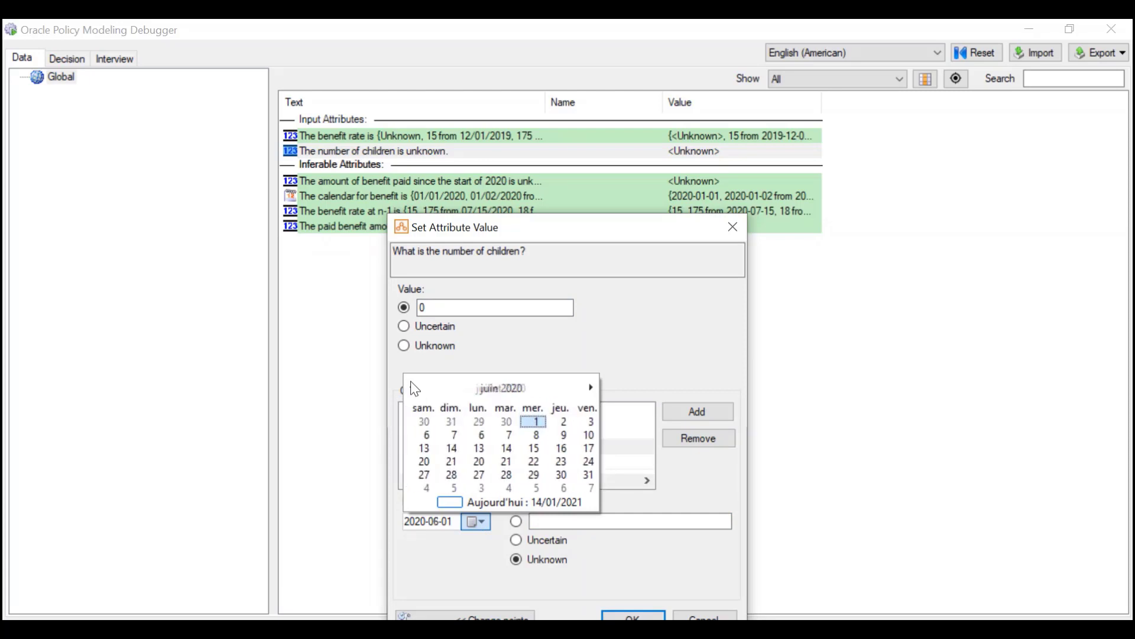
{"action": "left_click", "coordinate": [413, 388]}
{"action": "left_click", "coordinate": [413, 388]}
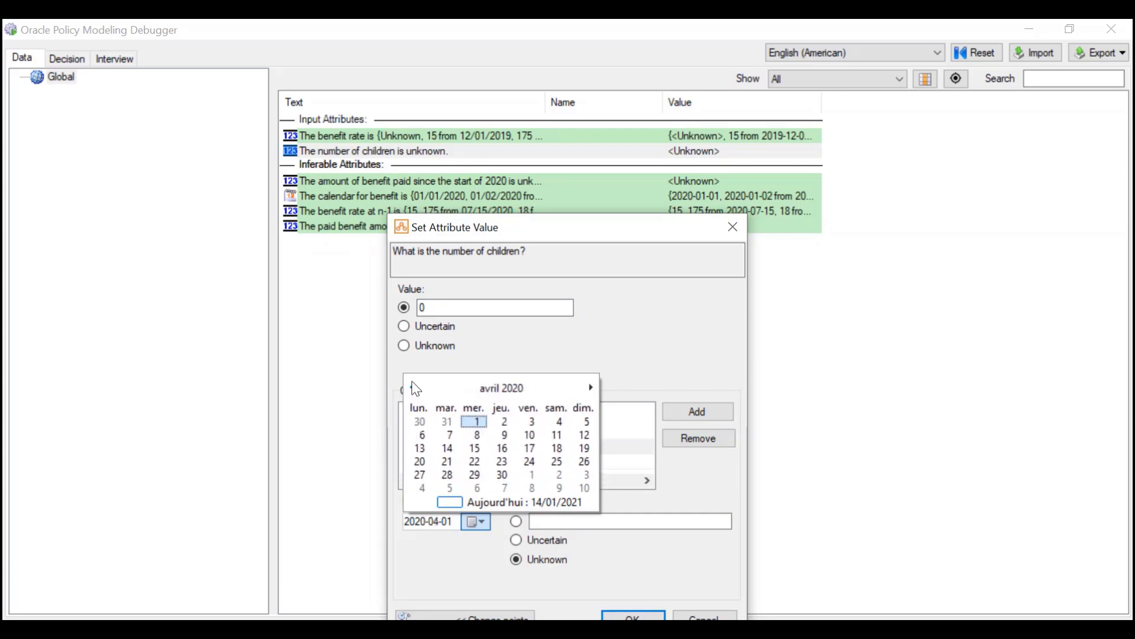
{"action": "left_click", "coordinate": [413, 388]}
{"action": "left_click", "coordinate": [412, 388]}
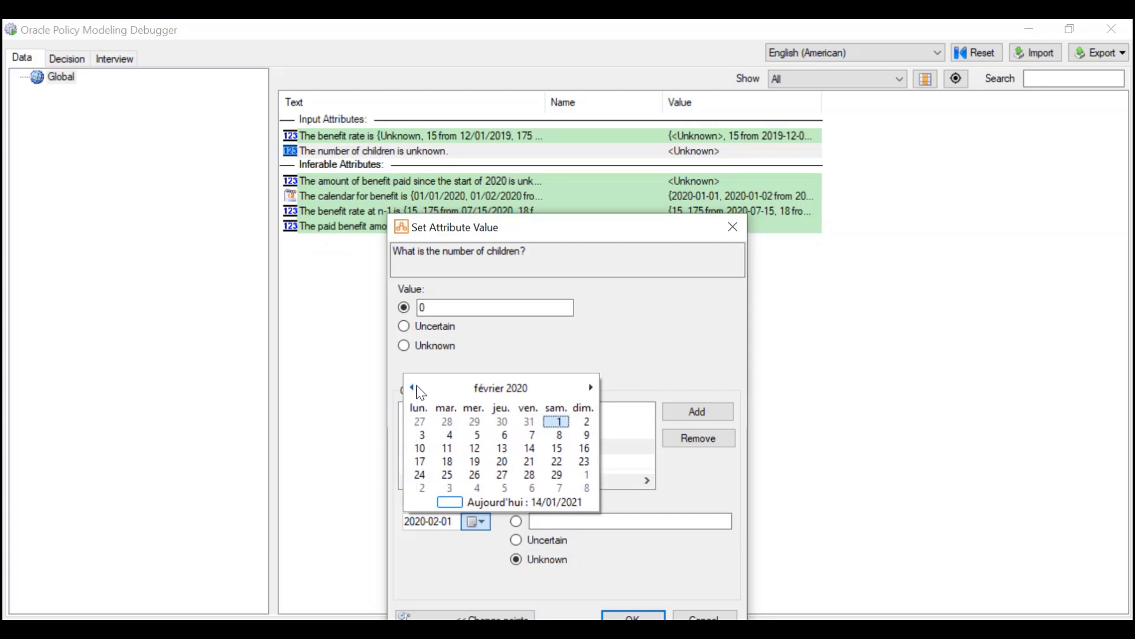
{"action": "left_click", "coordinate": [562, 421]}
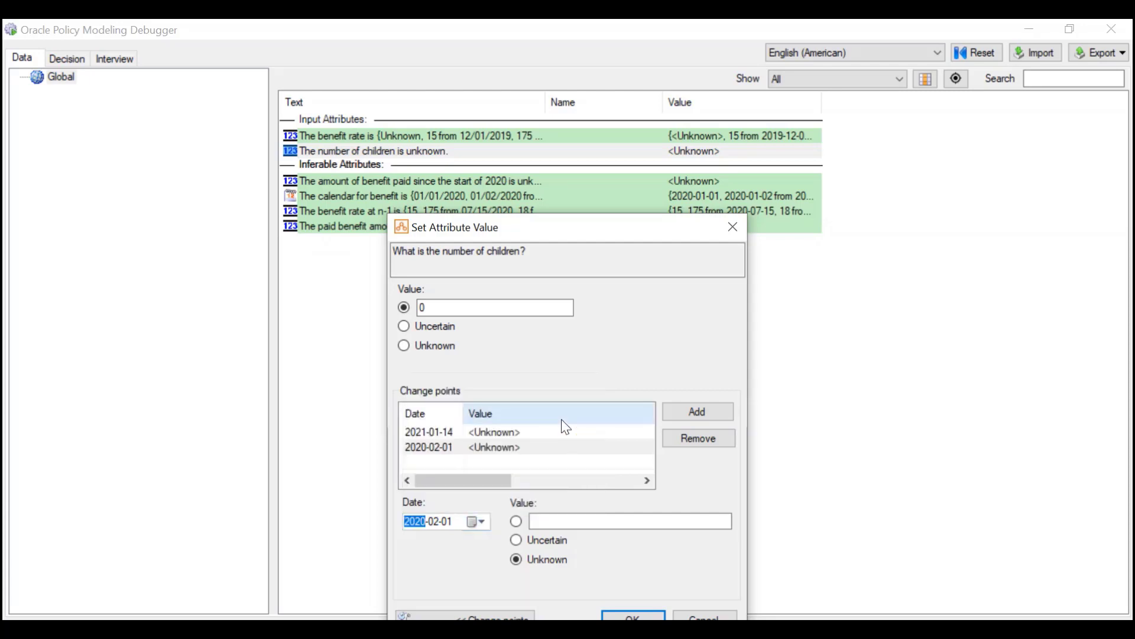
{"action": "left_click", "coordinate": [567, 521]}
{"action": "type", "text": "1"}
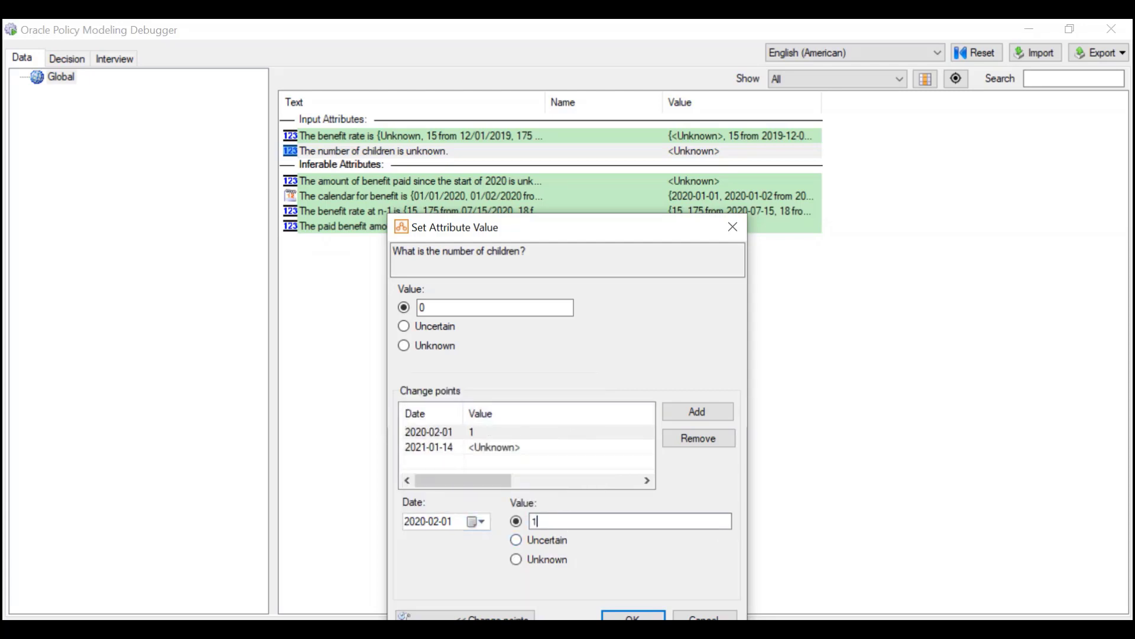
Step: Set the remaining change point of the number of children to the date 2020-11-20 with the value 2 and accept the attribute
{"action": "left_click", "coordinate": [494, 450]}
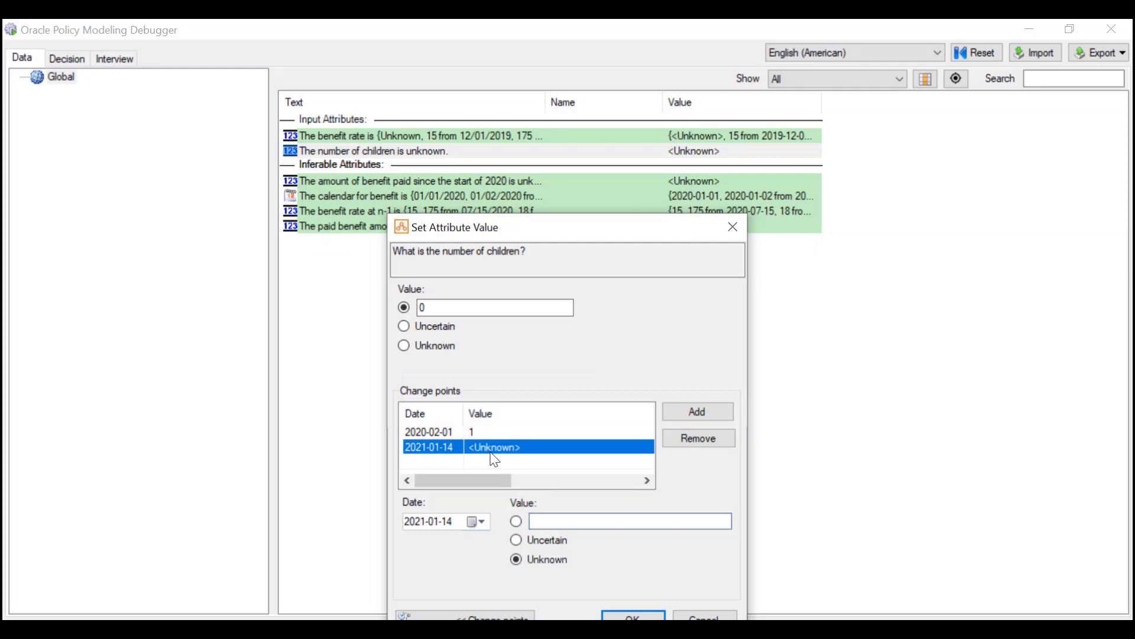
{"action": "left_click", "coordinate": [436, 521]}
{"action": "left_click", "coordinate": [479, 521]}
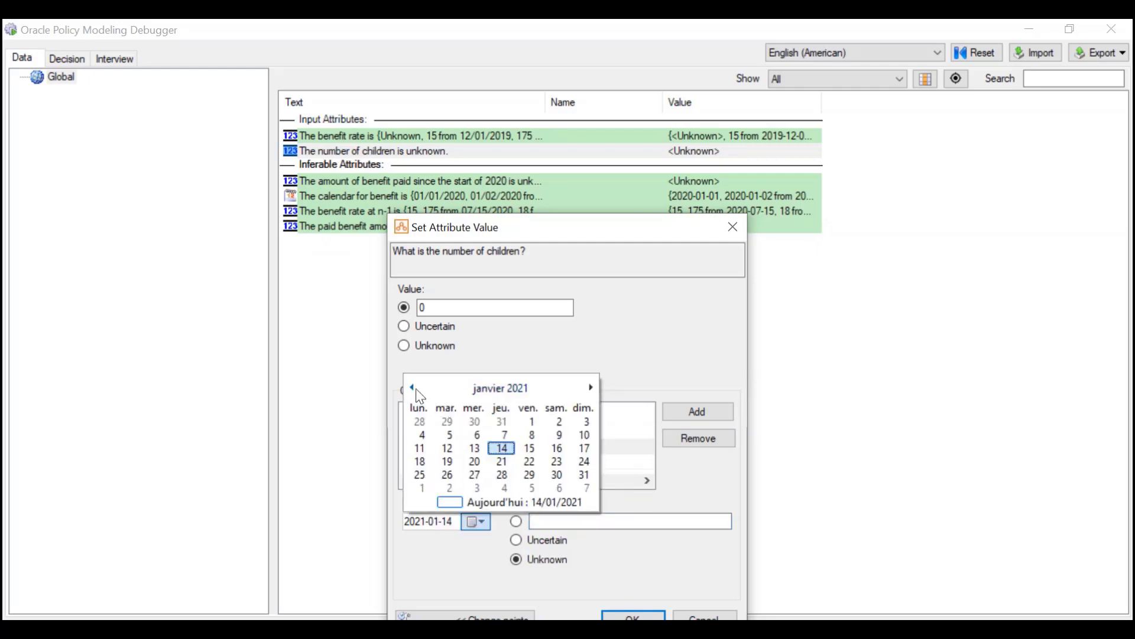
{"action": "left_click", "coordinate": [412, 387]}
{"action": "left_click", "coordinate": [412, 387]}
{"action": "left_click", "coordinate": [528, 461]}
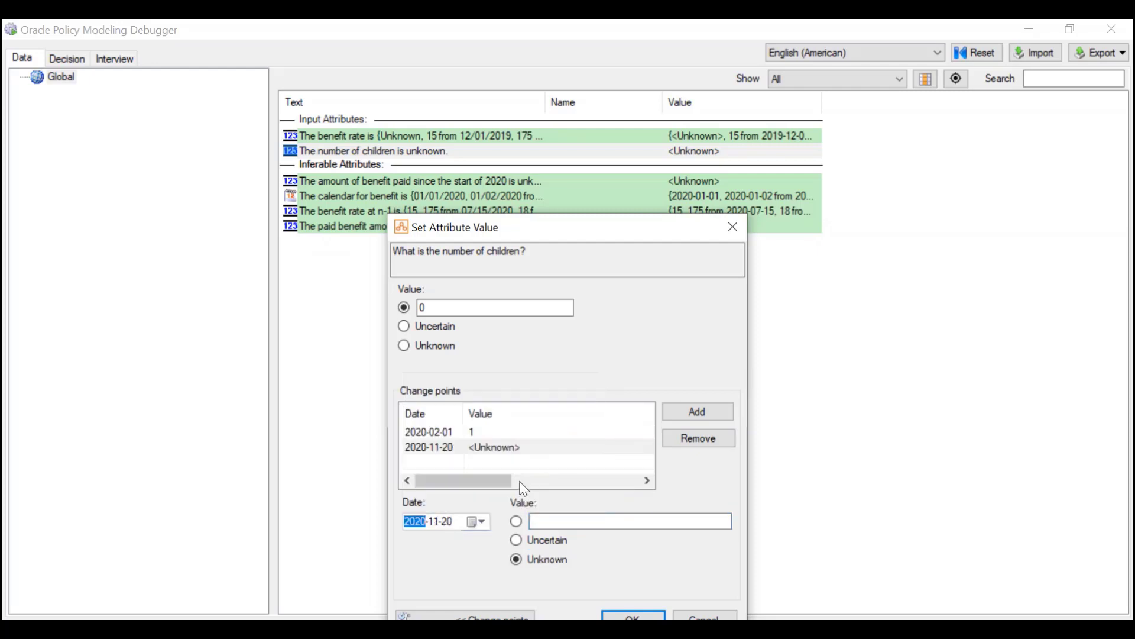
{"action": "left_click", "coordinate": [580, 522]}
{"action": "type", "text": "2"}
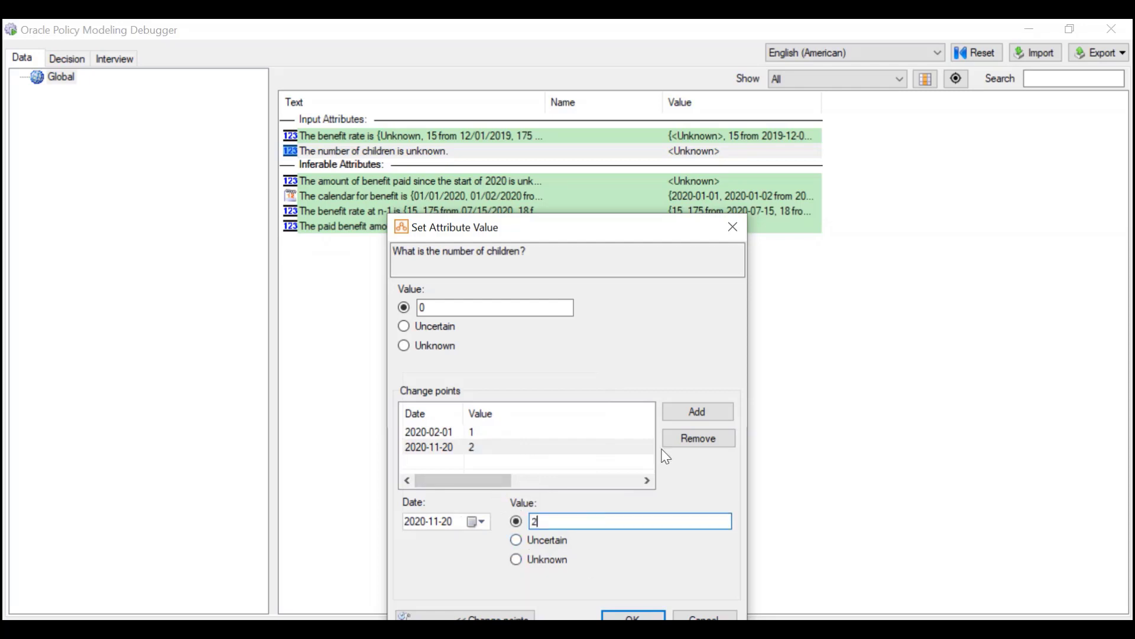
{"action": "left_click", "coordinate": [630, 246]}
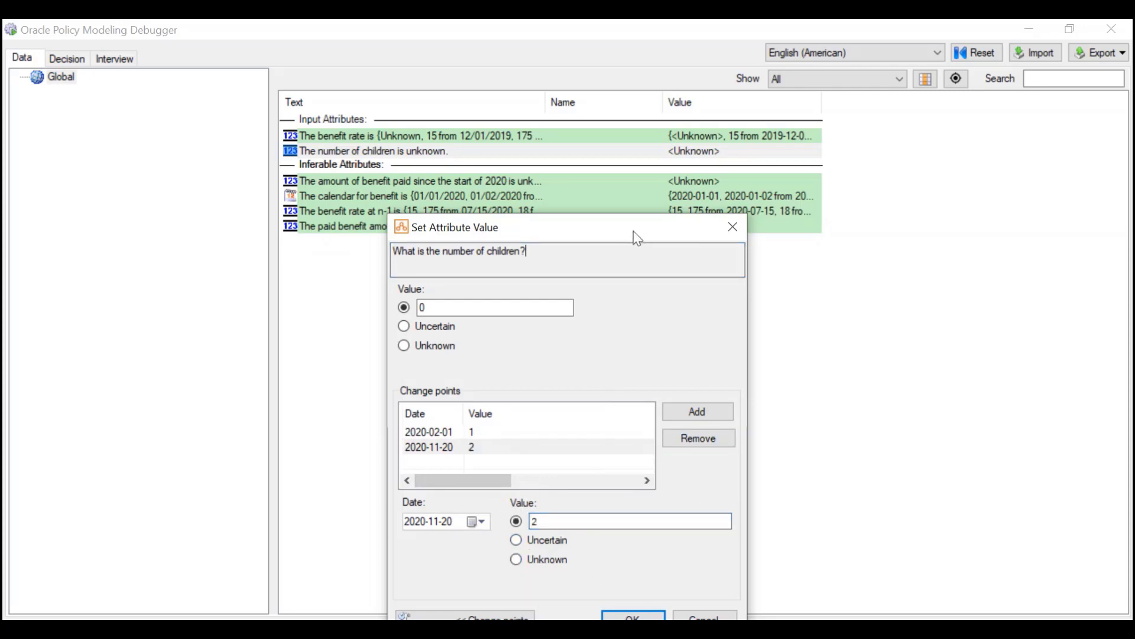
{"action": "left_click_drag", "start_coordinate": [637, 237], "coordinate": [660, 162]}
{"action": "left_click", "coordinate": [664, 545]}
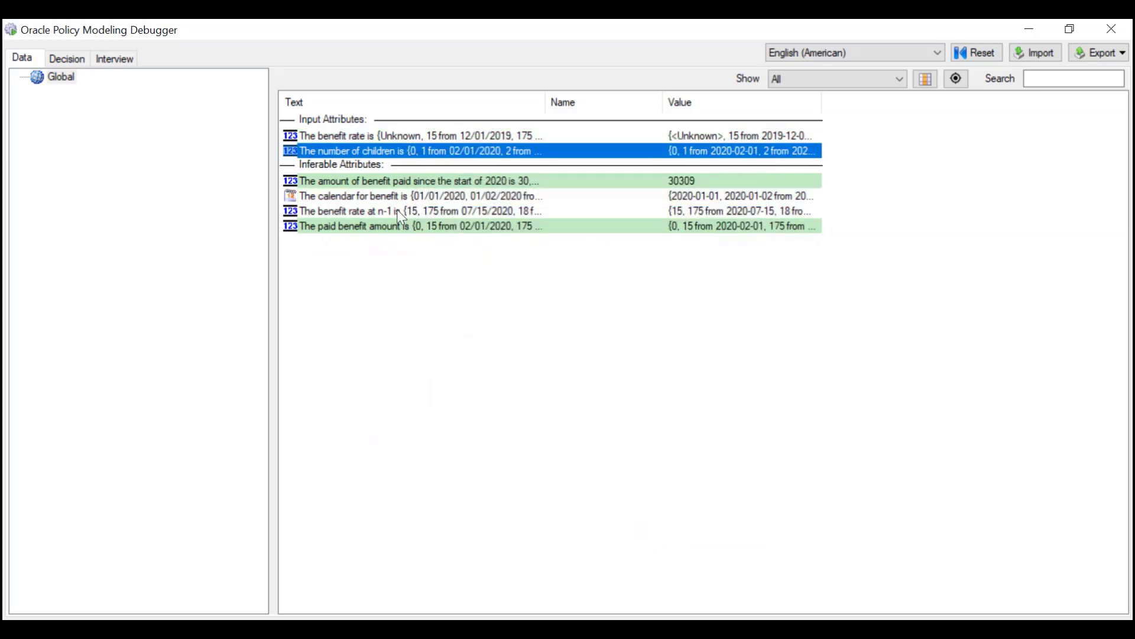
Step: Examine the dated values of the benefit rate at n-1 attribute
{"action": "double_click", "coordinate": [382, 210]}
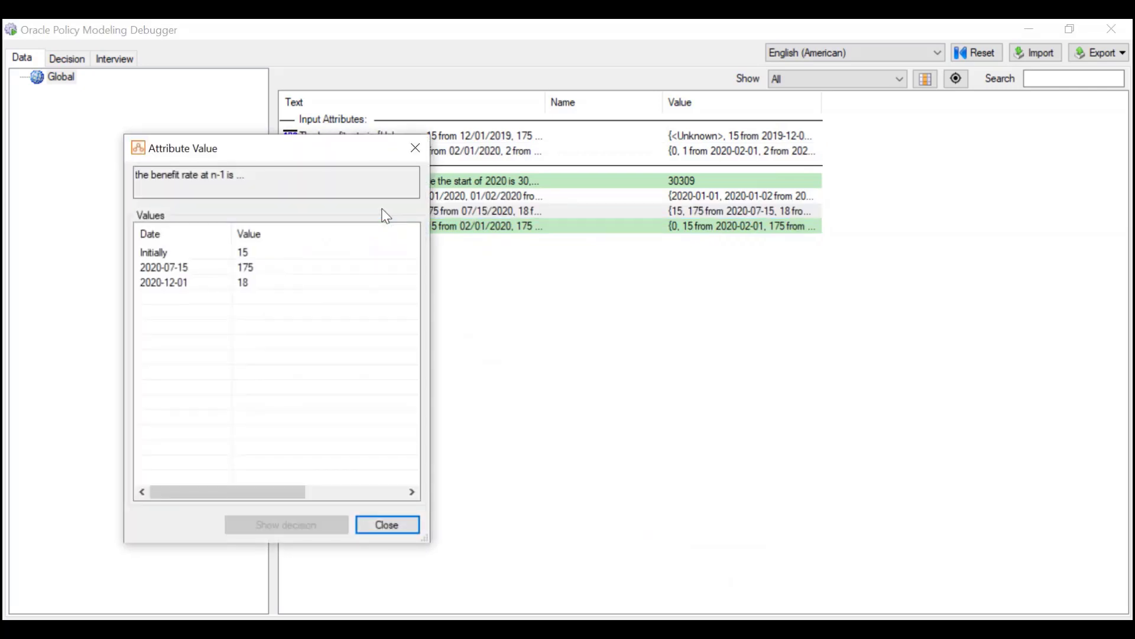
{"action": "left_click_drag", "start_coordinate": [335, 155], "coordinate": [436, 211]}
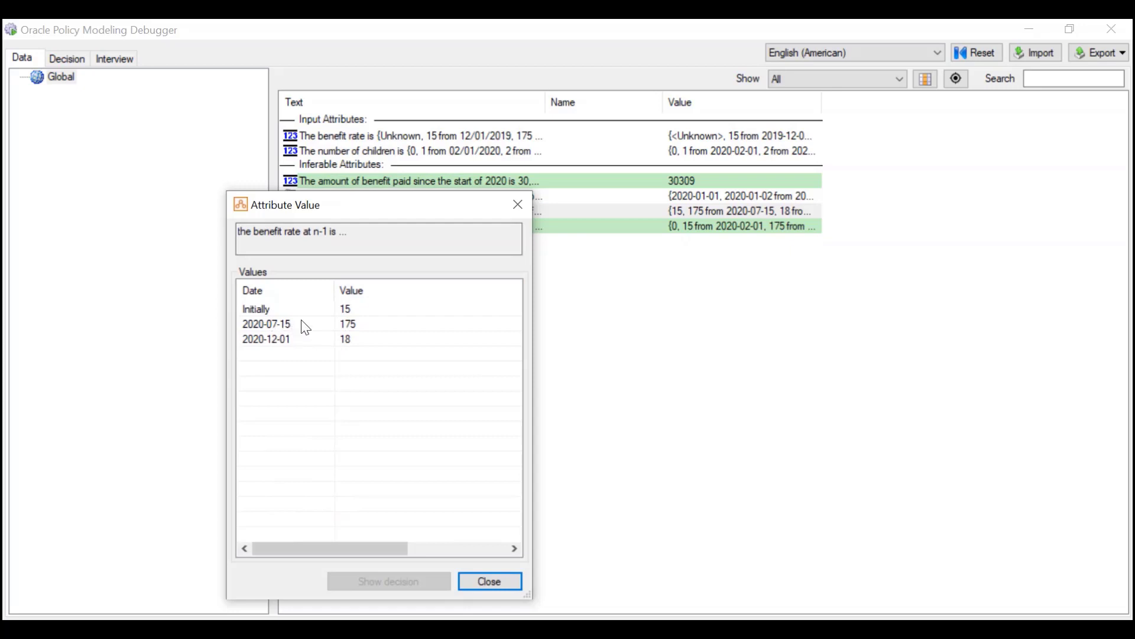
{"action": "left_click", "coordinate": [485, 582]}
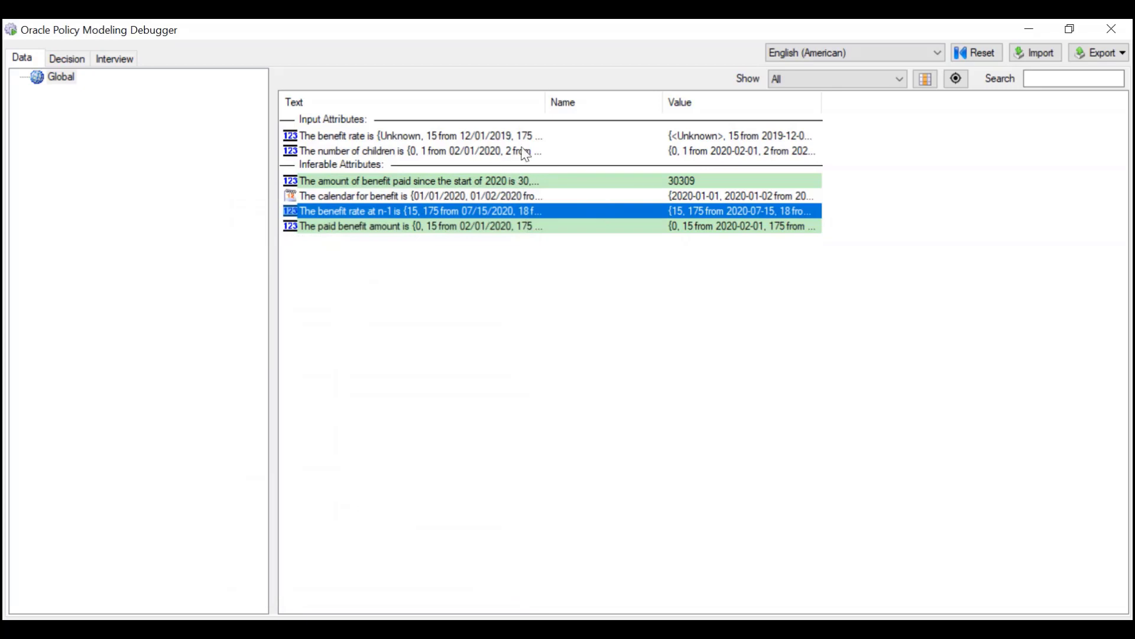
Step: Try to set the benefit rate's 2020-06-15 change point to 17.5
{"action": "double_click", "coordinate": [483, 138]}
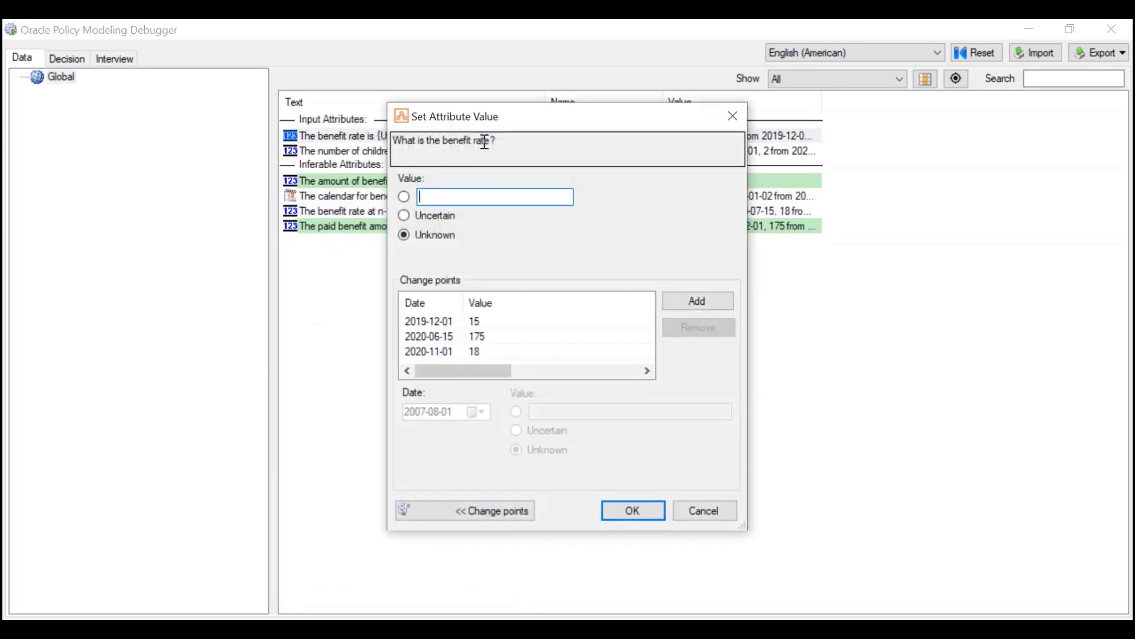
{"action": "left_click", "coordinate": [497, 338]}
{"action": "left_click", "coordinate": [567, 412]}
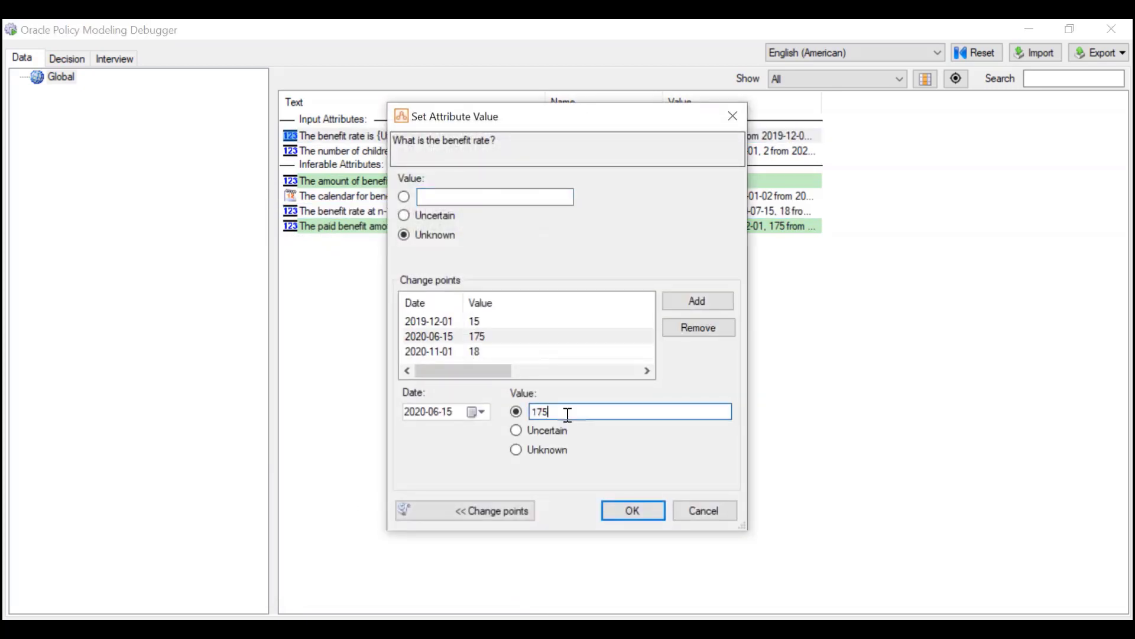
{"action": "key", "text": "BackSpace"}
{"action": "type", "text": ".5"}
{"action": "left_click", "coordinate": [615, 516]}
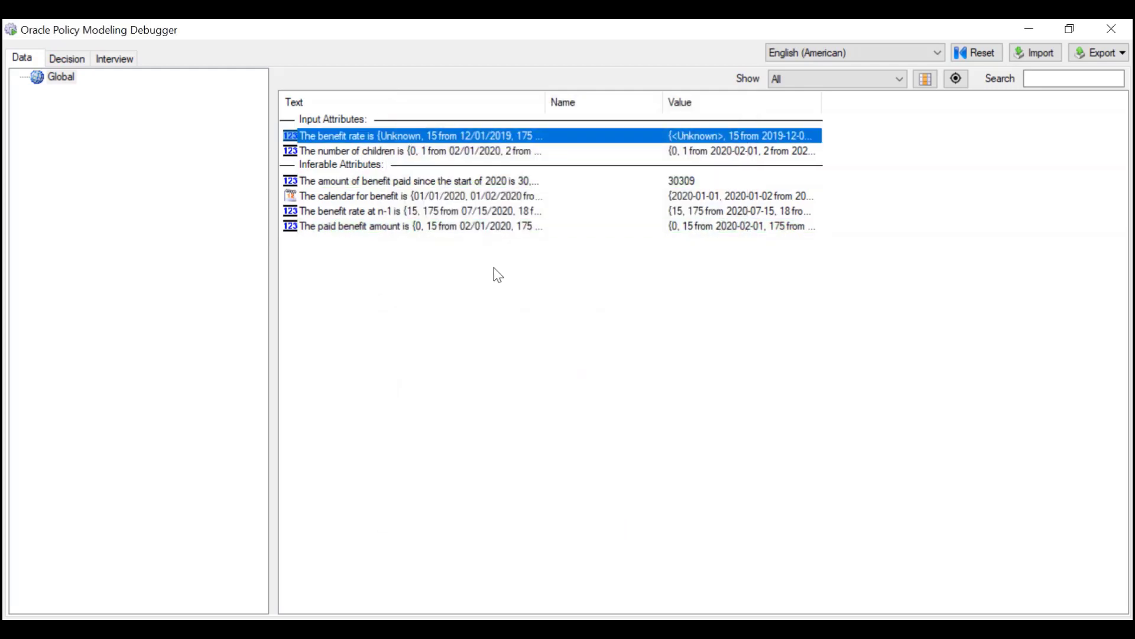
Step: Set the value of the benefit rate's 2020-06-15 change point to 17,5 and accept the attribute
{"action": "double_click", "coordinate": [551, 141]}
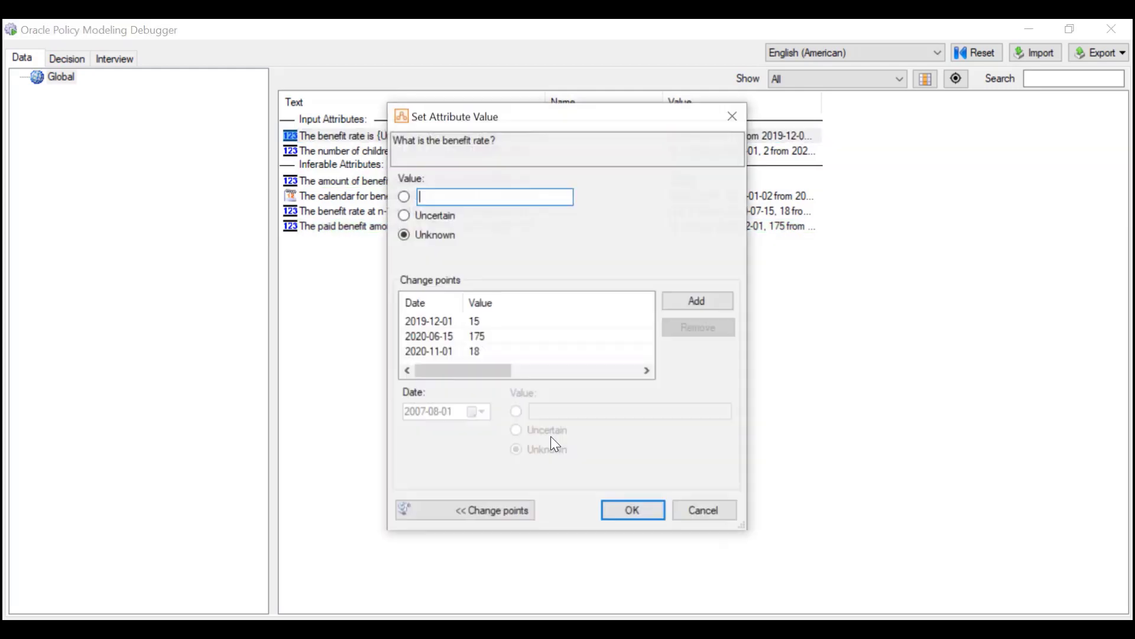
{"action": "left_click", "coordinate": [512, 336]}
{"action": "left_click", "coordinate": [577, 416]}
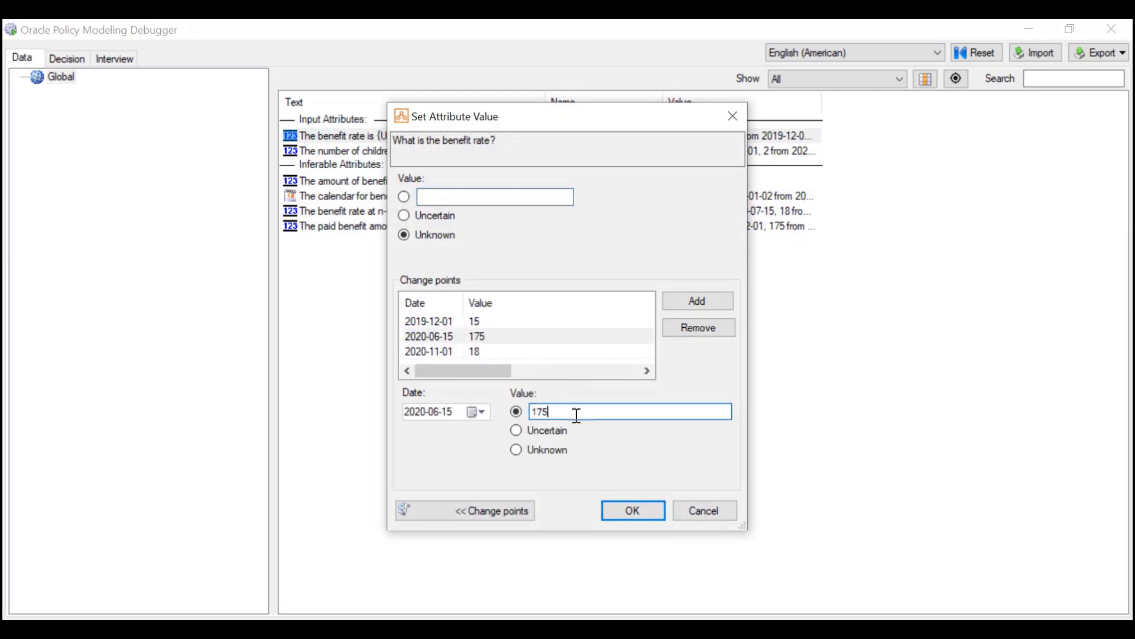
{"action": "key", "text": "BackSpace"}
{"action": "type", "text": ".5"}
{"action": "left_click", "coordinate": [633, 515]}
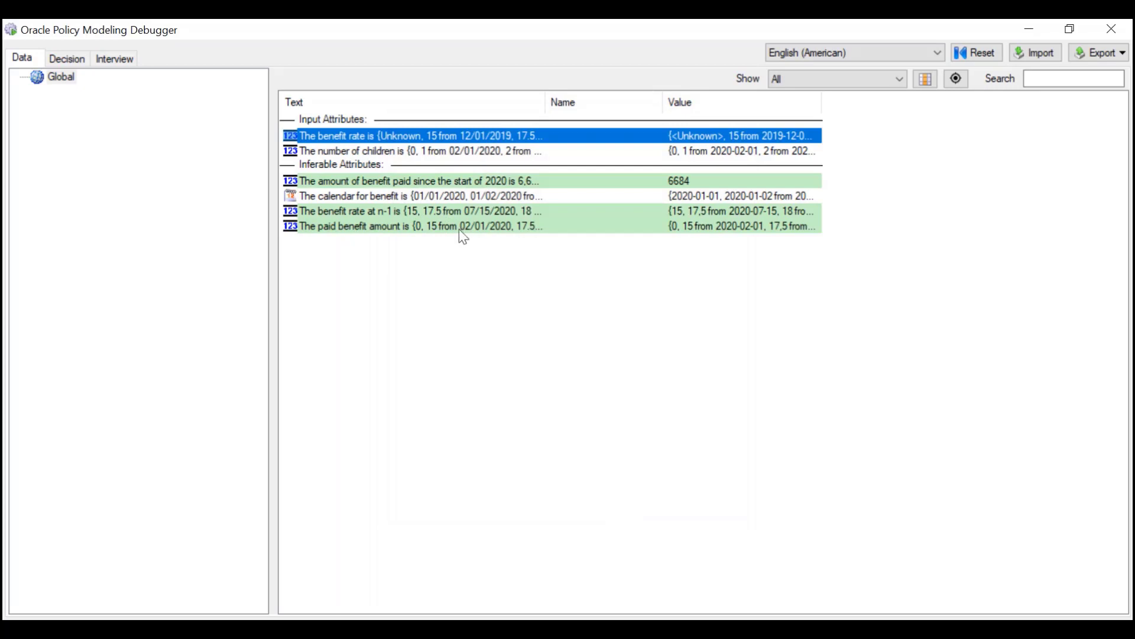
Step: Review the dated values of the benefit rate at n-1 and of the paid benefit amount
{"action": "double_click", "coordinate": [413, 213]}
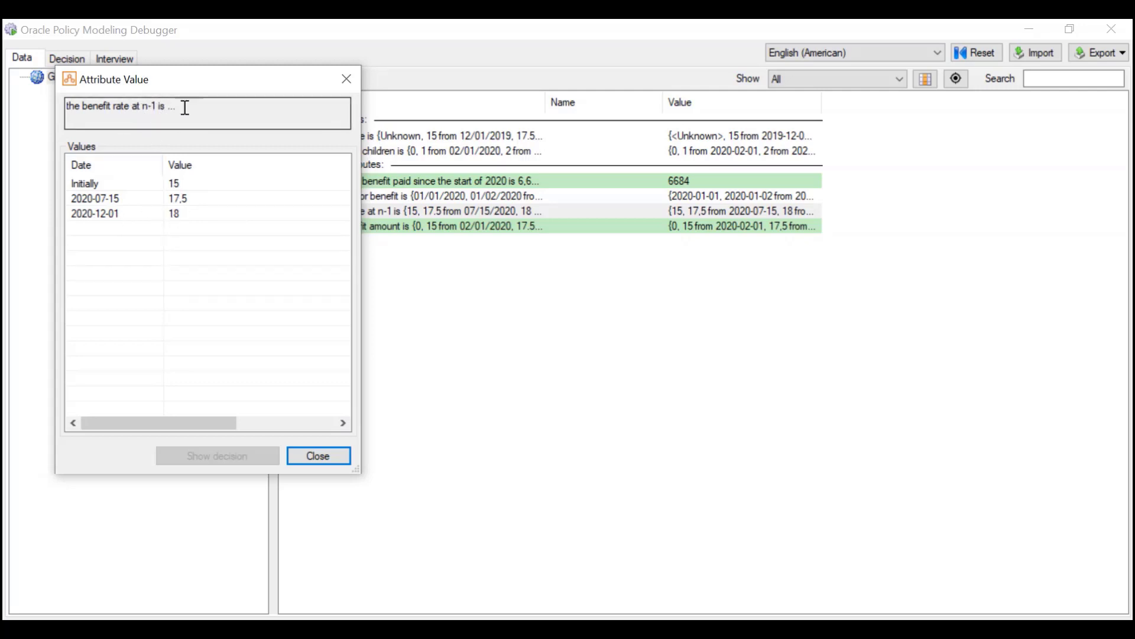
{"action": "left_click", "coordinate": [319, 455]}
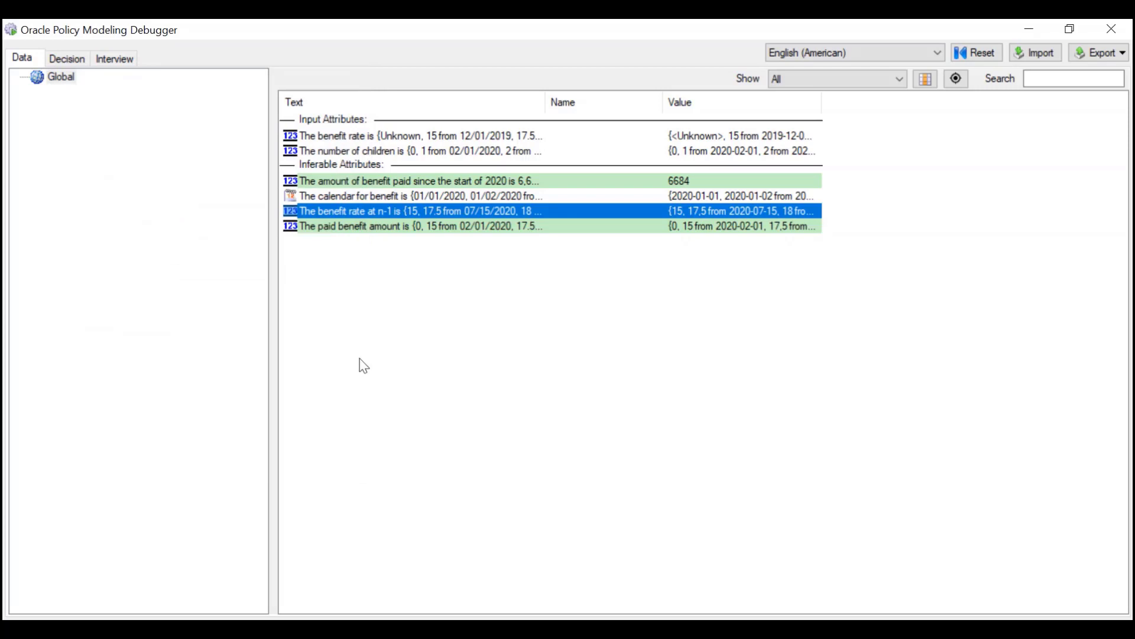
{"action": "double_click", "coordinate": [389, 230]}
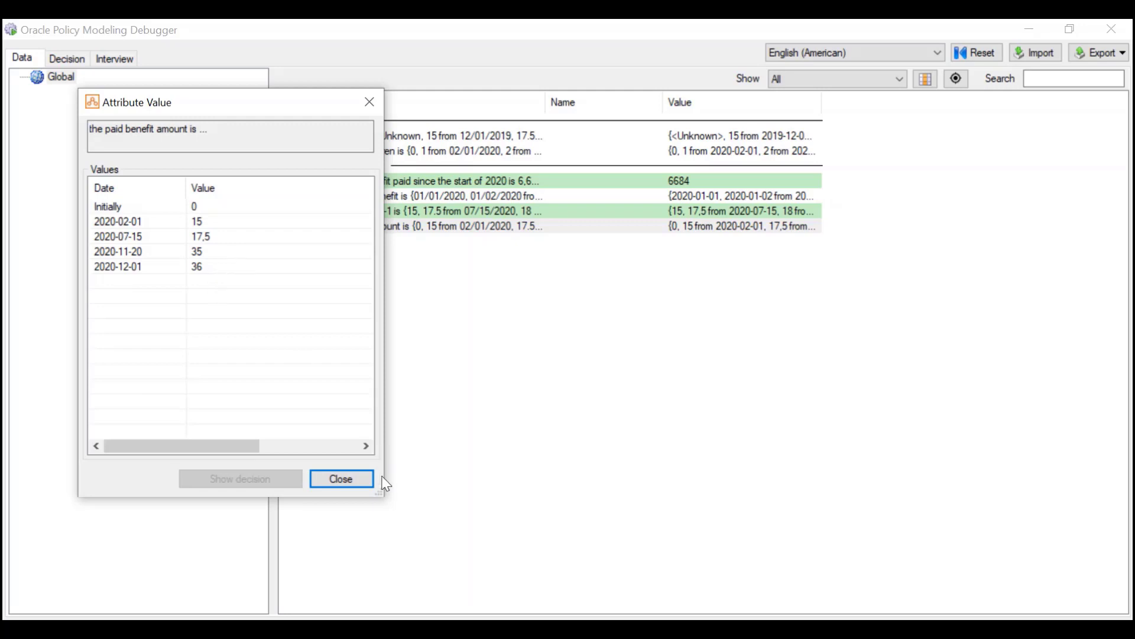
{"action": "left_click", "coordinate": [342, 479]}
Step: Check the amount of benefit paid since the start of 2020 and switch to the Calendar Rules document in Word
{"action": "left_click", "coordinate": [412, 185]}
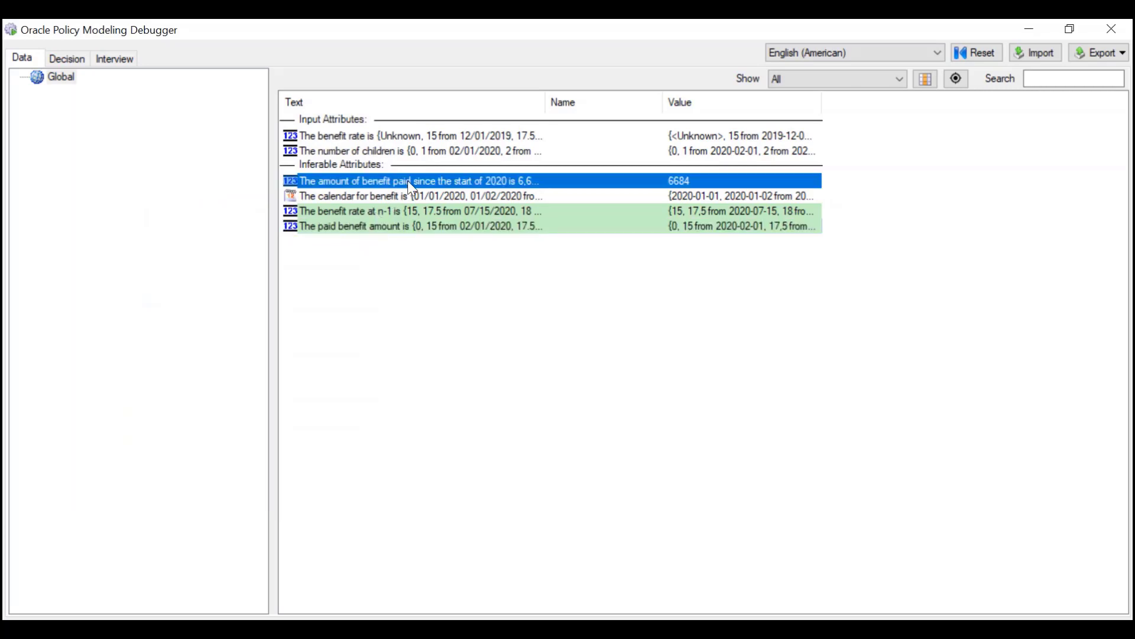
{"action": "double_click", "coordinate": [409, 181]}
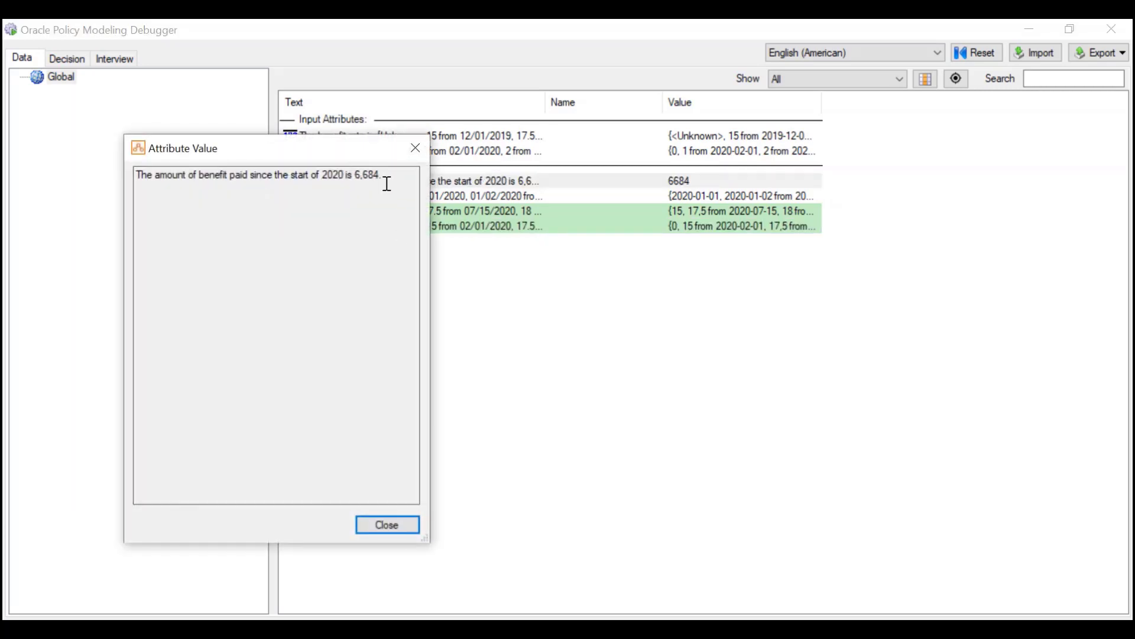
{"action": "left_click", "coordinate": [415, 157]}
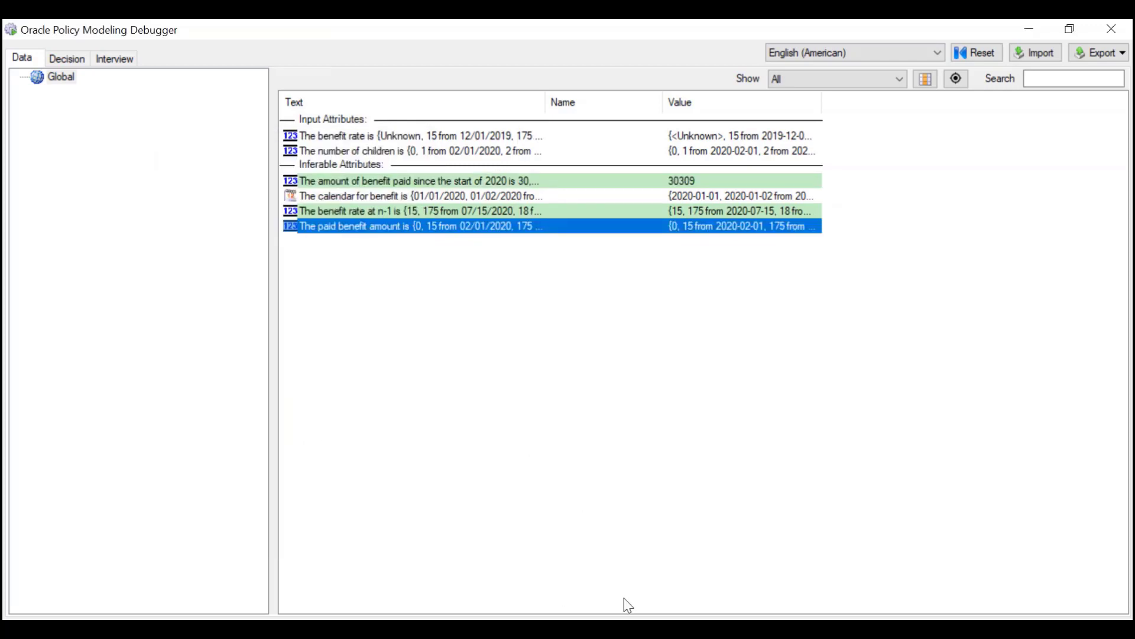
{"action": "left_click", "coordinate": [603, 628]}
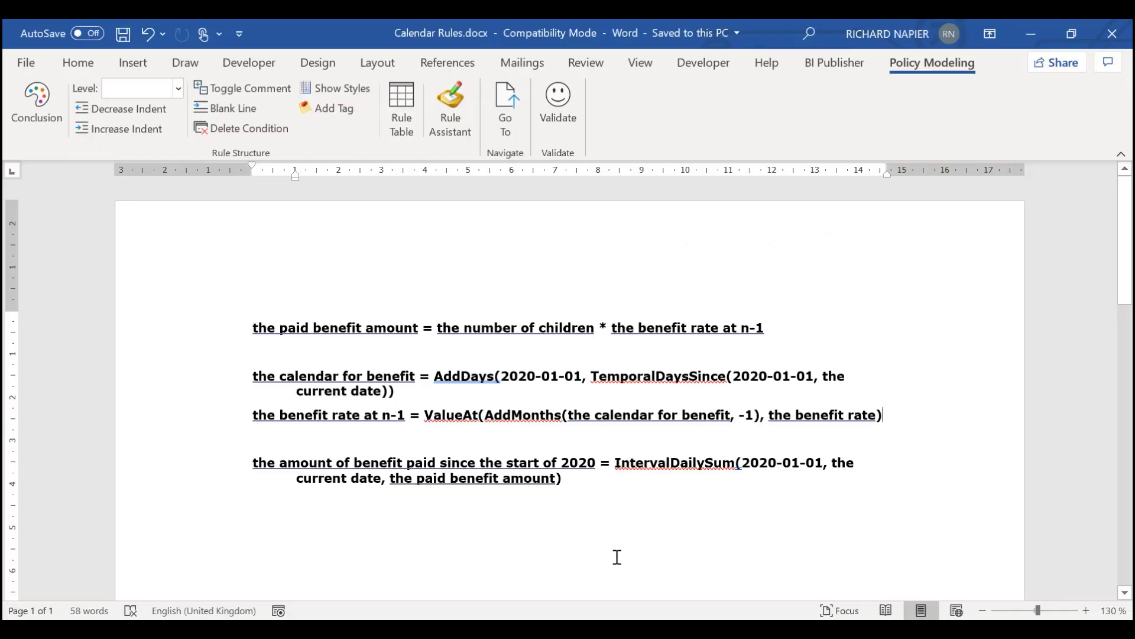